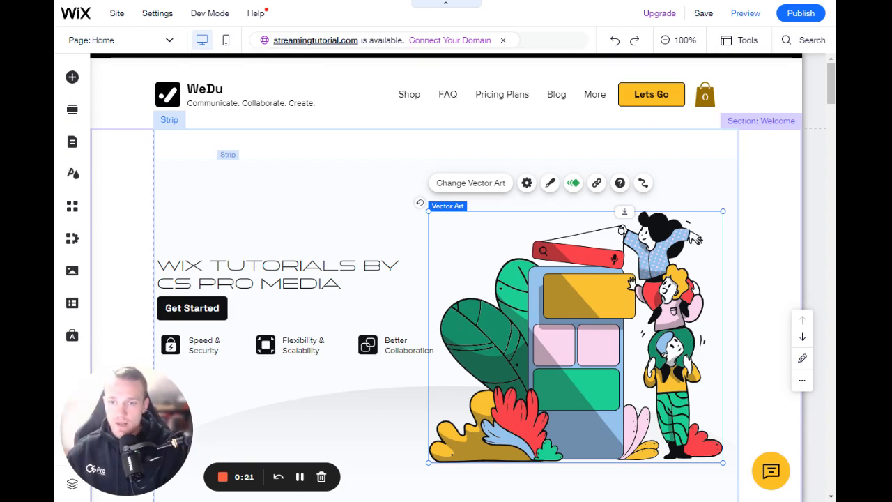
# Step: Open the uploaded images for adding an image element and browse the pictures in the site files
pyautogui.click(301, 392)
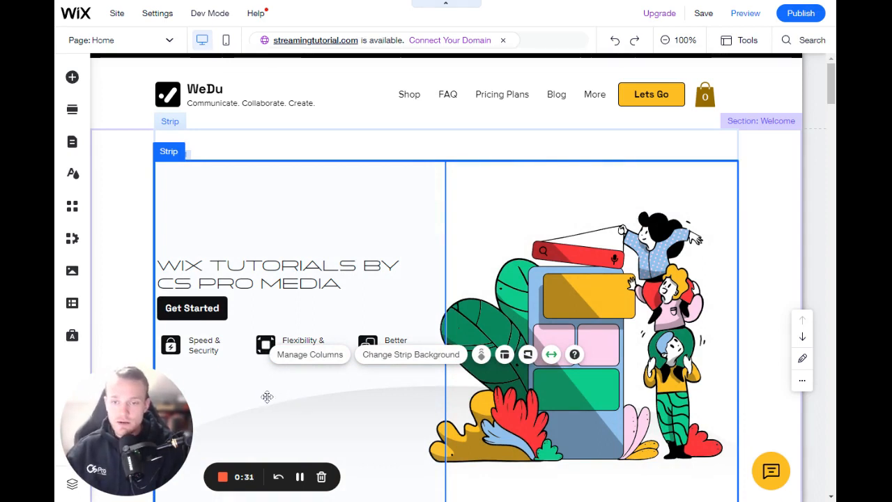
pyautogui.click(330, 393)
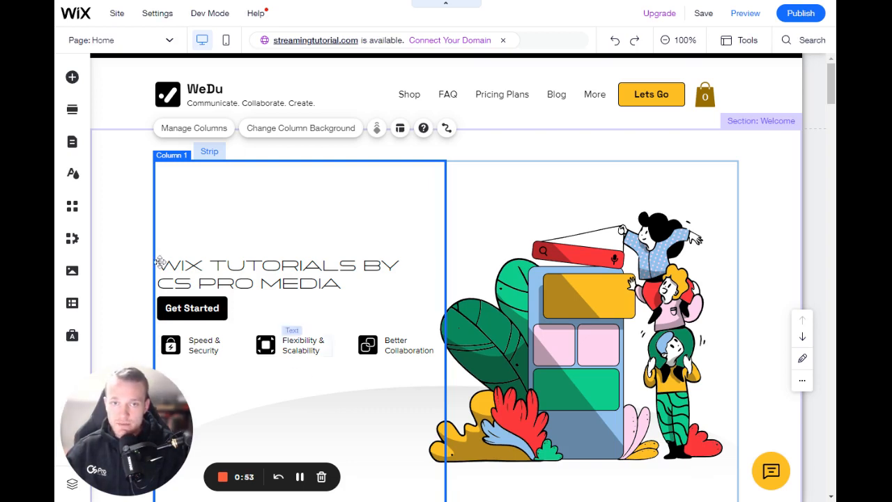
pyautogui.click(72, 78)
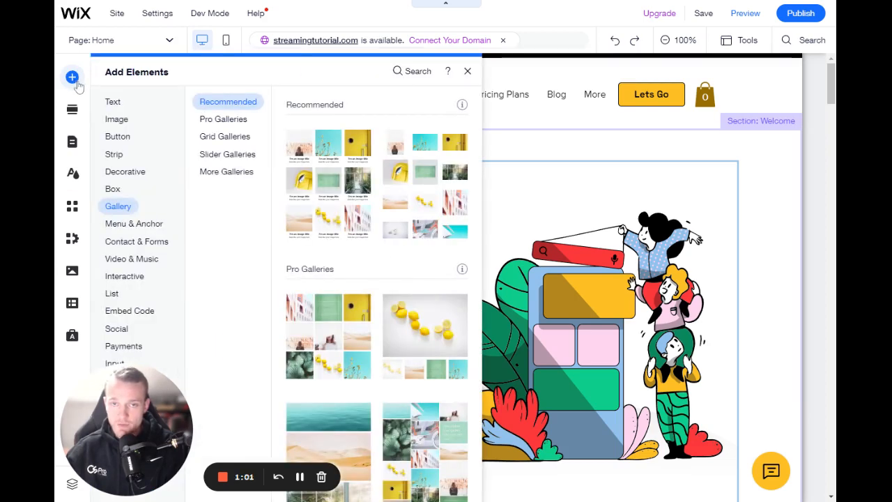
pyautogui.click(124, 121)
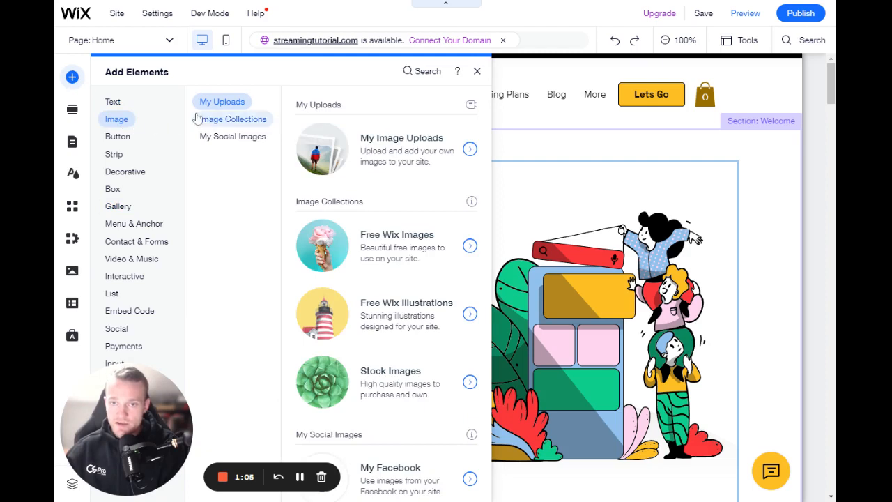
pyautogui.click(366, 158)
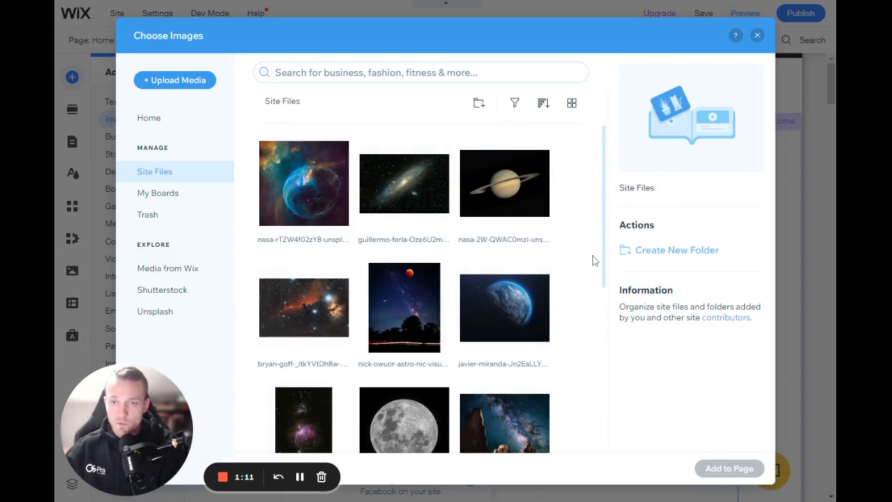
pyautogui.scroll(-5, 578, 255)
pyautogui.scroll(5, 570, 293)
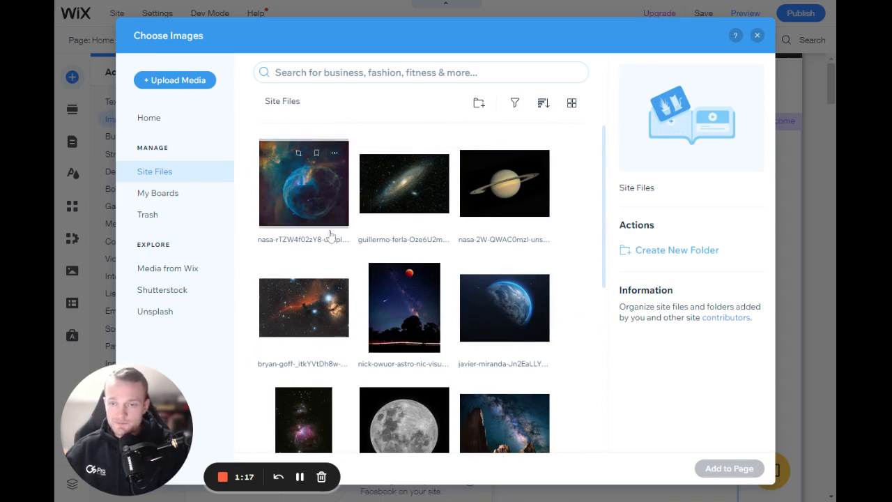
pyautogui.scroll(-3, 576, 307)
pyautogui.scroll(3, 575, 315)
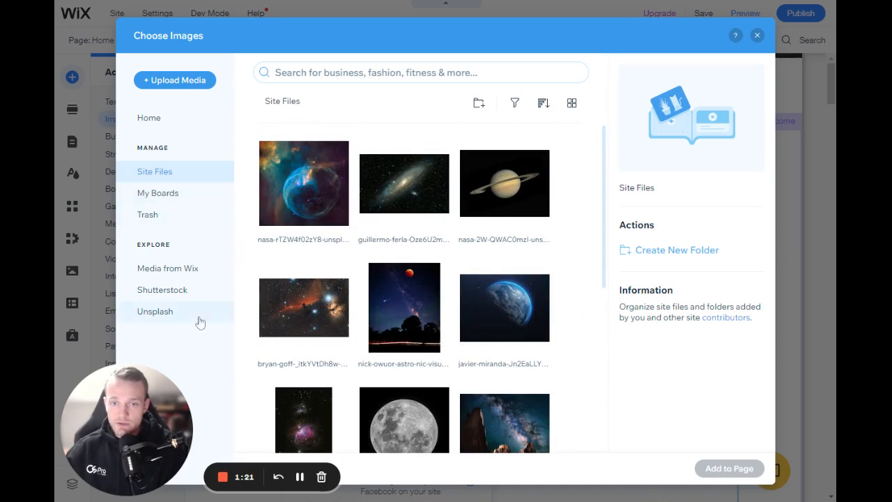
# Step: Browse the image collections offered by Media from Wix, Shutterstock and Unsplash
pyautogui.click(199, 273)
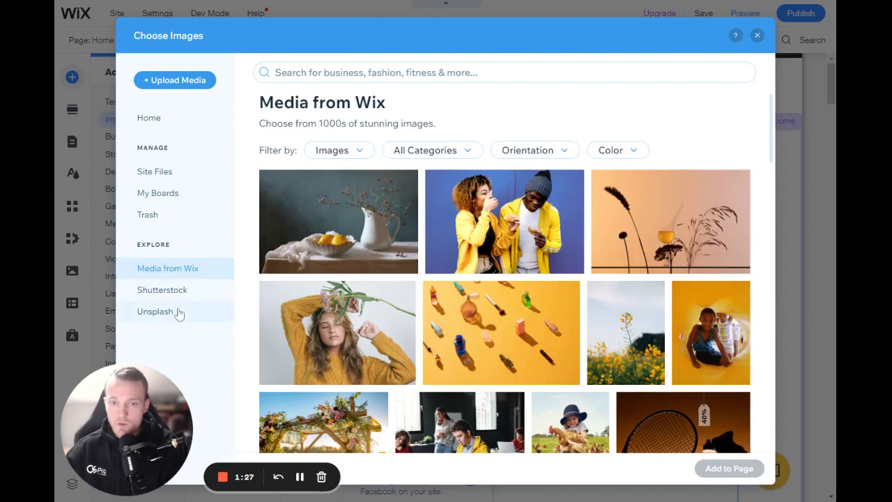
pyautogui.click(187, 290)
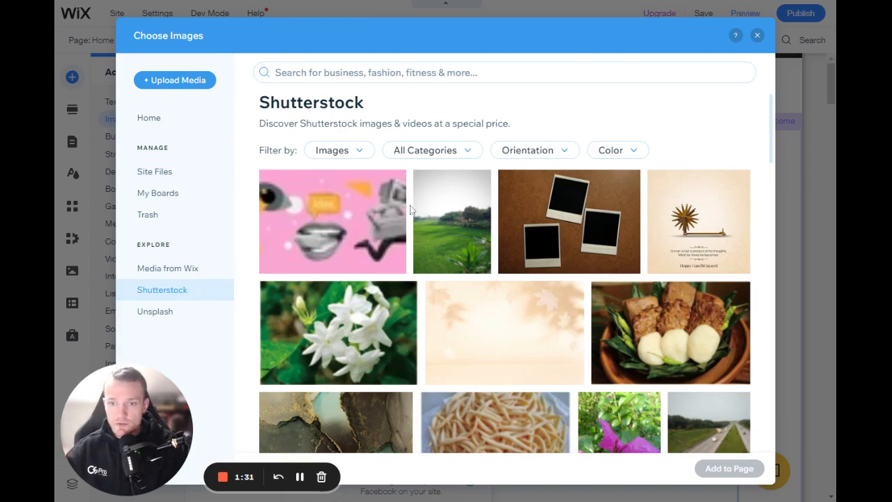
pyautogui.scroll(-10, 465, 337)
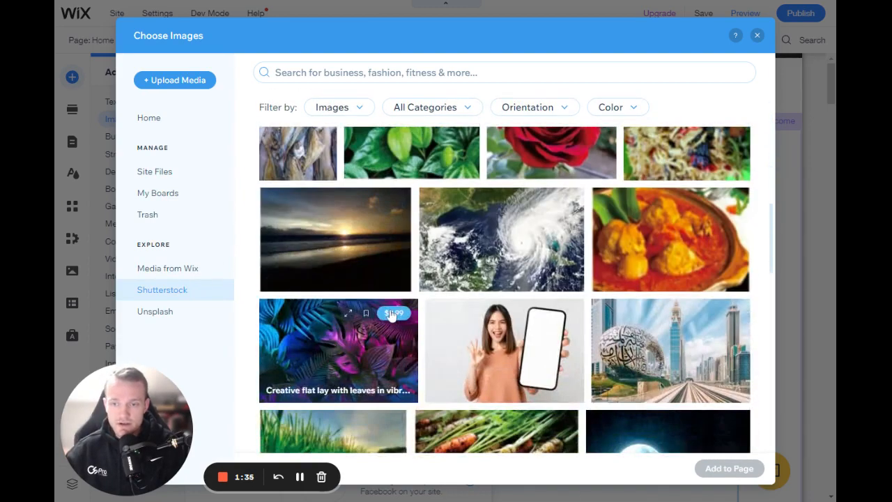
pyautogui.scroll(5, 377, 359)
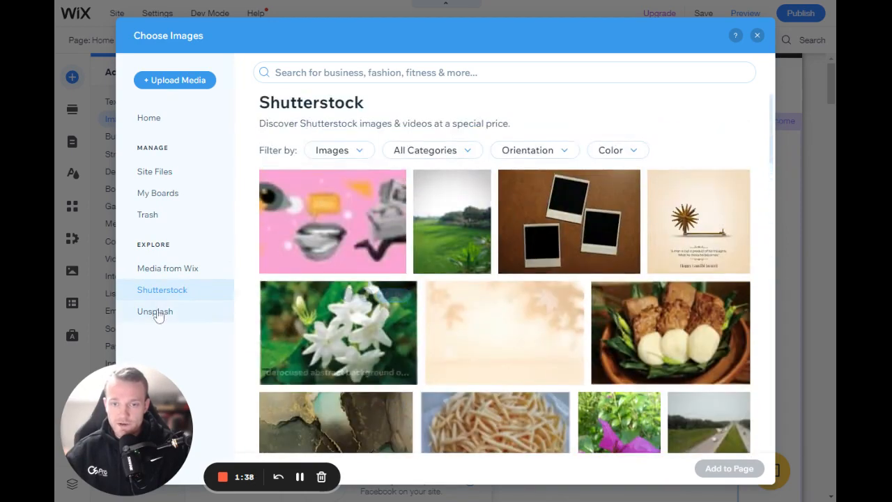
pyautogui.click(160, 311)
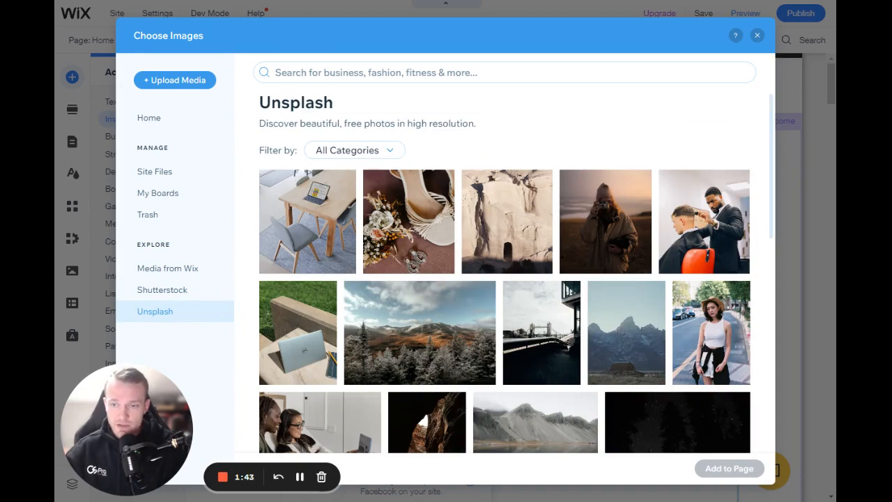
pyautogui.scroll(-4, 343, 300)
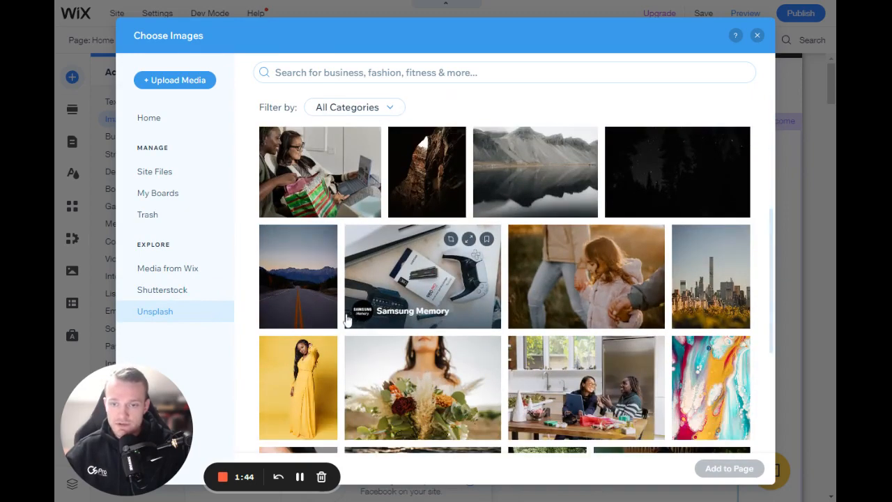
pyautogui.scroll(-5, 347, 319)
pyautogui.scroll(8, 345, 318)
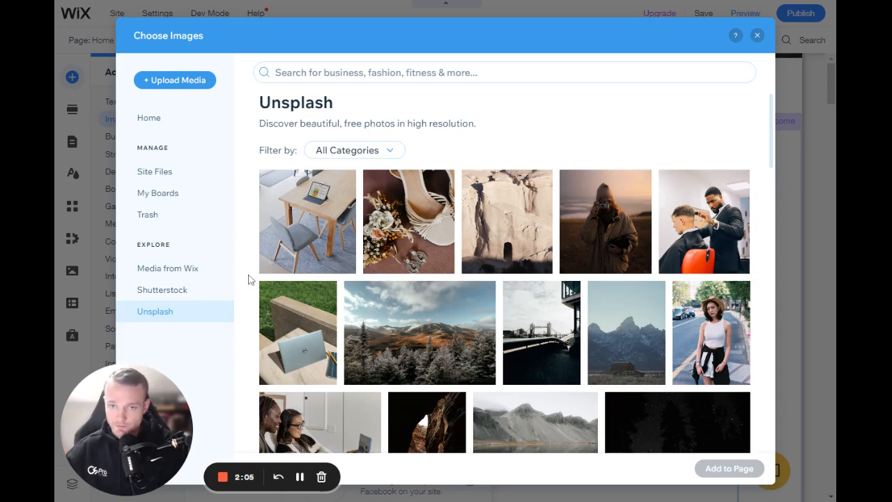
# Step: Return to the site files, view the media upload options, and close the image chooser without adding anything
pyautogui.click(187, 182)
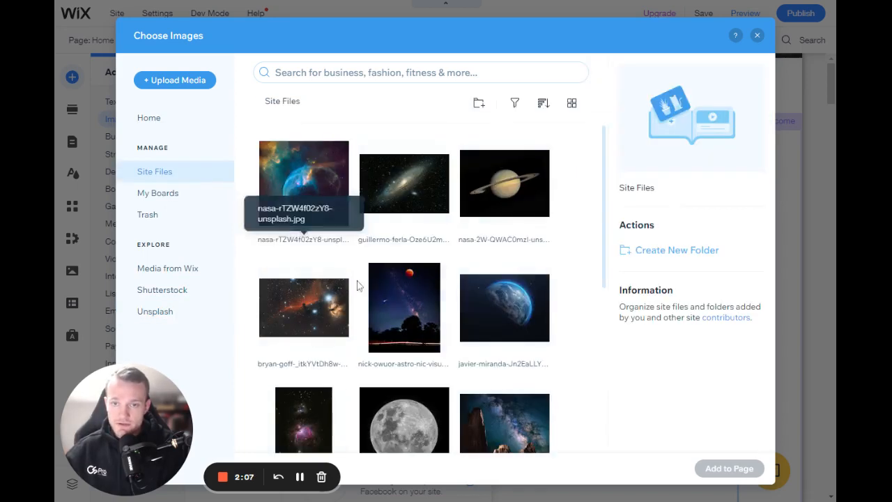
pyautogui.click(174, 79)
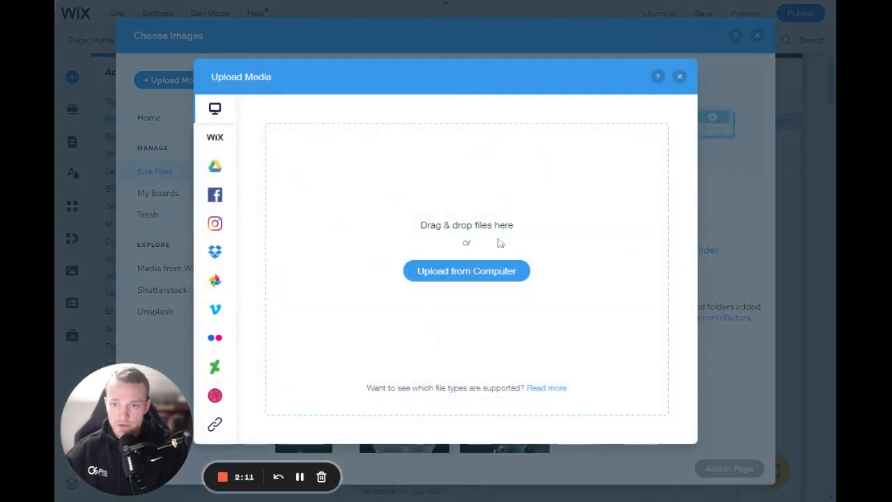
pyautogui.click(680, 76)
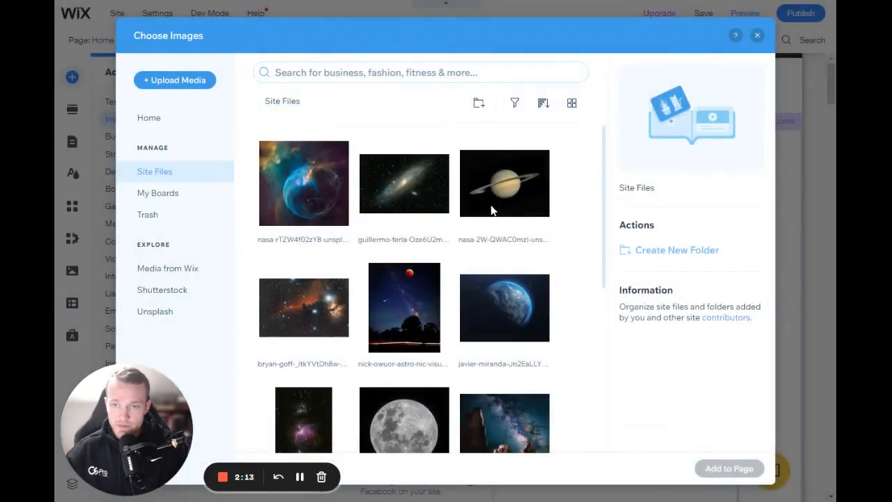
pyautogui.scroll(-2, 528, 265)
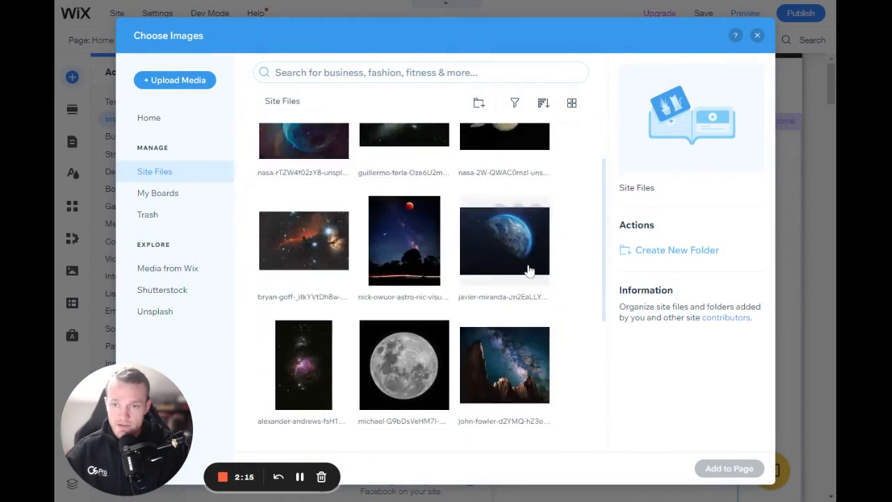
pyautogui.scroll(2, 534, 314)
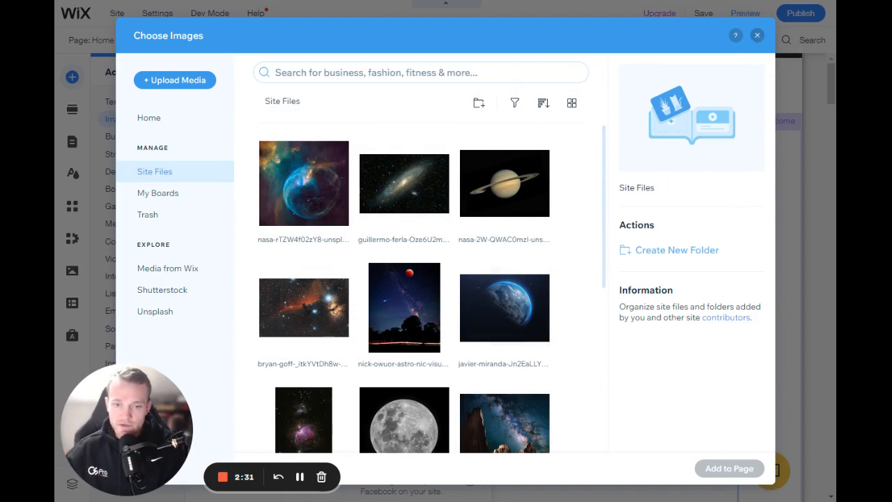
pyautogui.click(757, 35)
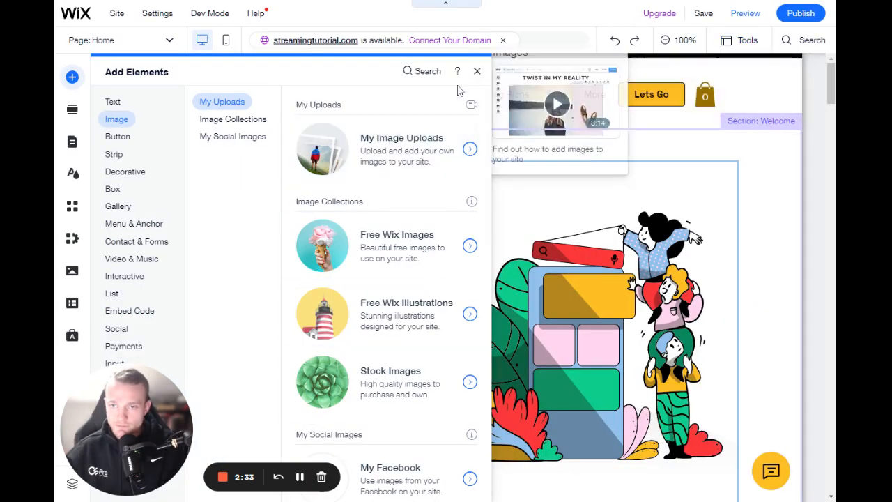
# Step: Close the element picker and examine the galaxy and nebula image strips on the home page
pyautogui.click(426, 286)
pyautogui.scroll(-9, 426, 285)
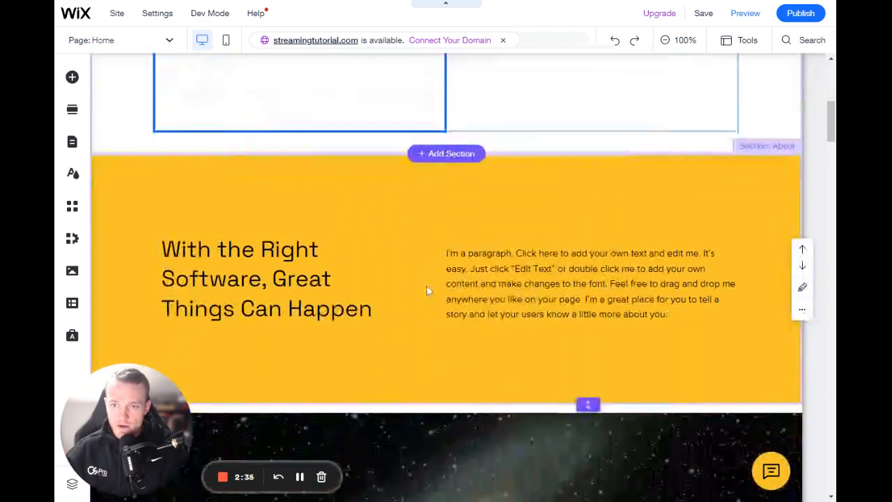
pyautogui.scroll(-5, 428, 290)
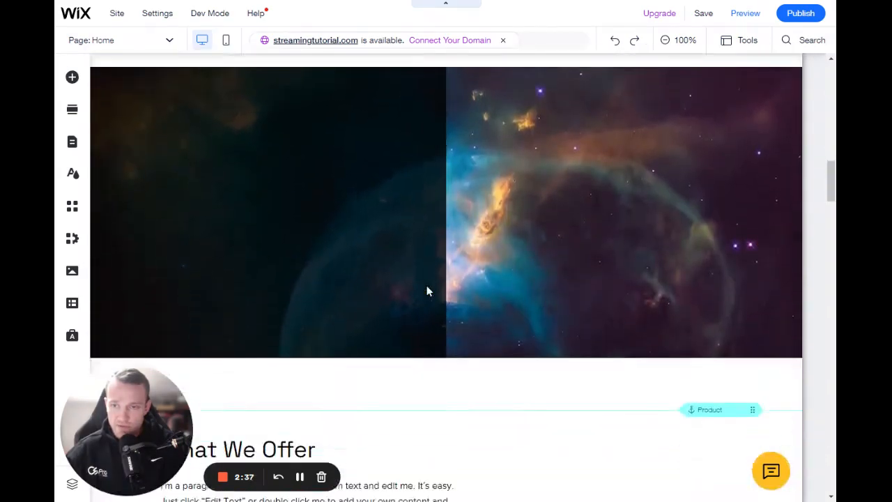
pyautogui.scroll(1, 438, 306)
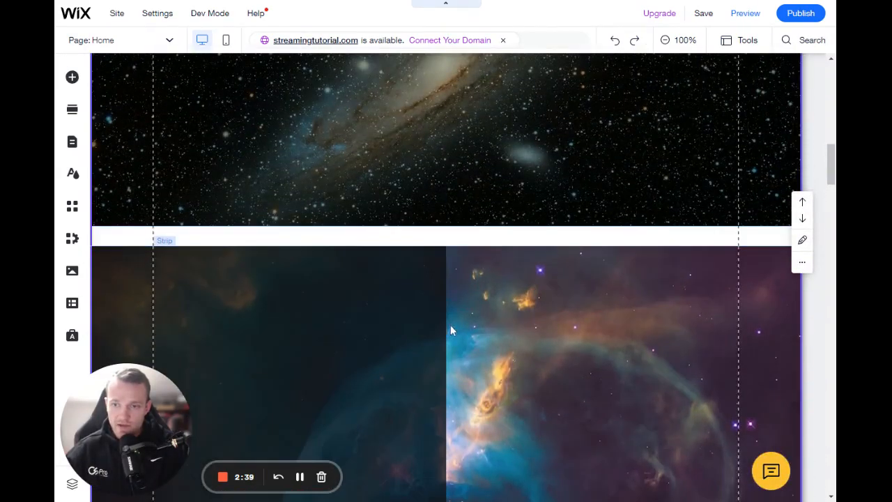
pyautogui.scroll(3, 450, 327)
pyautogui.click(450, 381)
pyautogui.scroll(4, 480, 313)
pyautogui.scroll(-10, 438, 351)
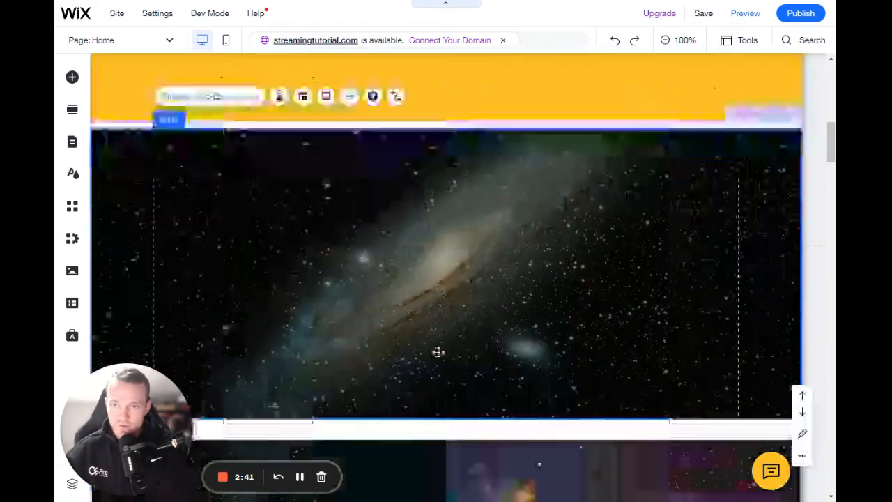
# Step: Replace the image above "Comprehensive Customer Support" with the night-sky picture with the red moon from the site files
pyautogui.scroll(-7, 441, 343)
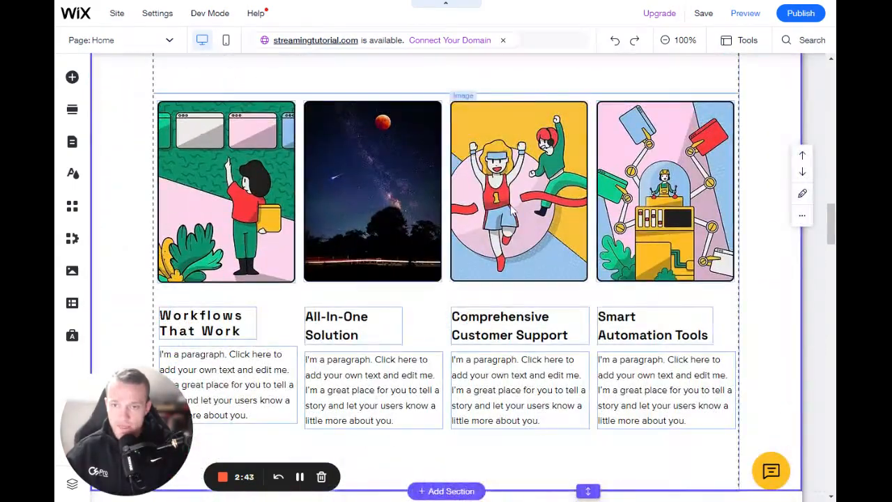
pyautogui.click(385, 216)
pyautogui.click(241, 191)
pyautogui.click(366, 190)
pyautogui.click(506, 183)
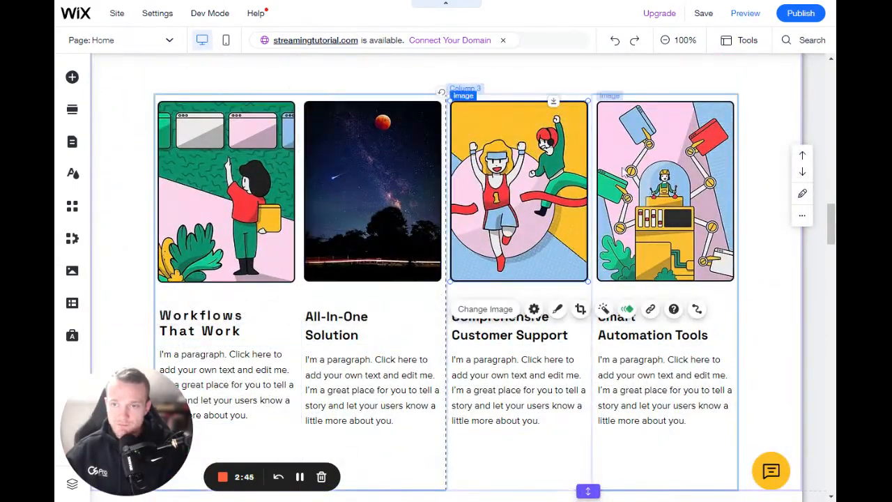
pyautogui.click(613, 170)
pyautogui.moveTo(533, 183); pyautogui.dragTo(531, 182)
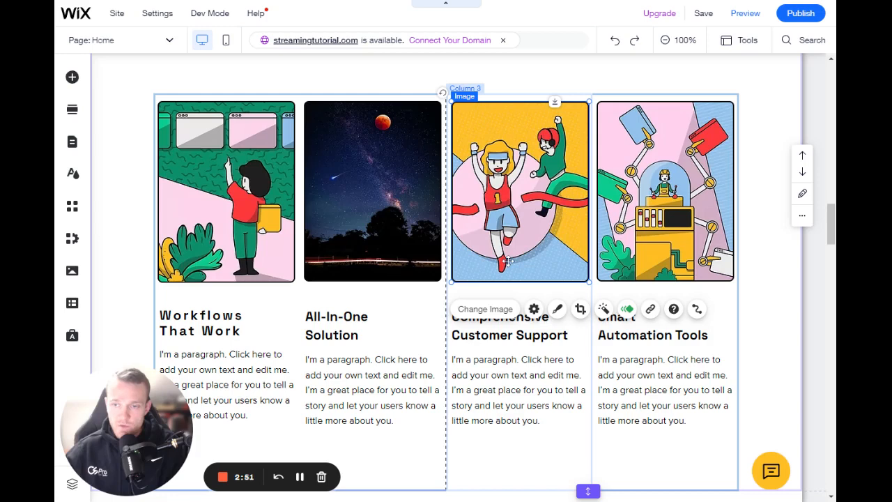
pyautogui.click(497, 310)
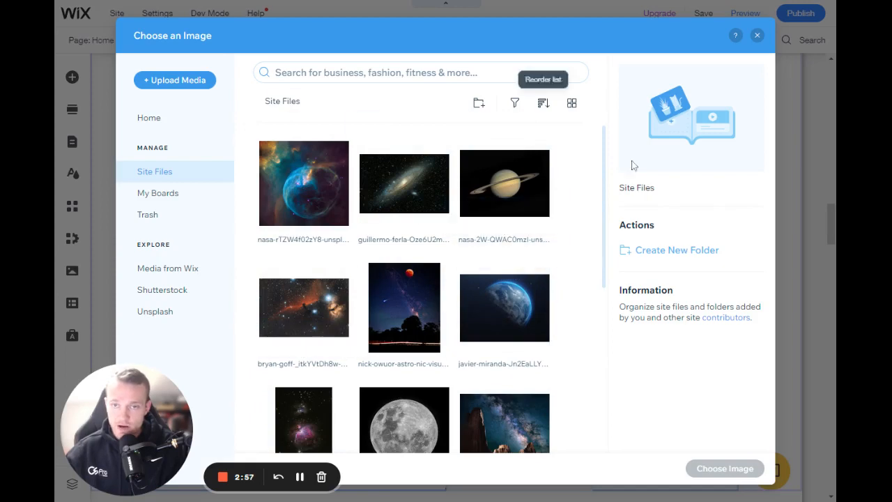
pyautogui.click(418, 324)
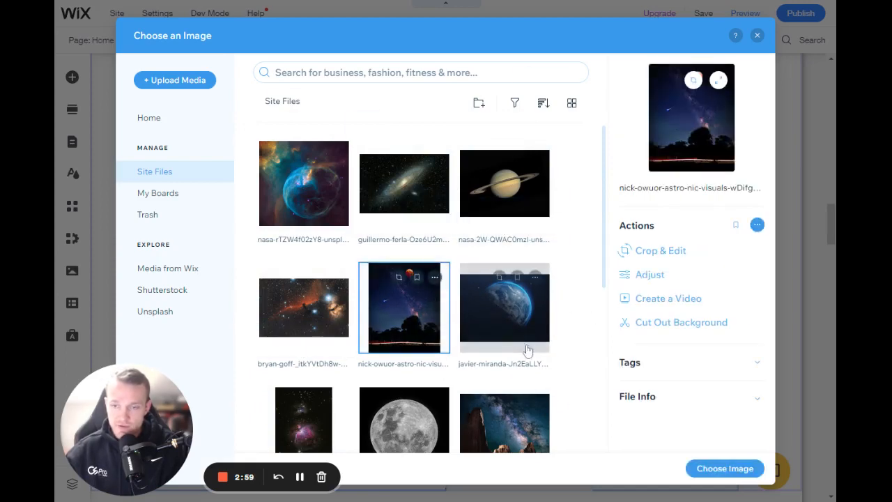
pyautogui.click(718, 470)
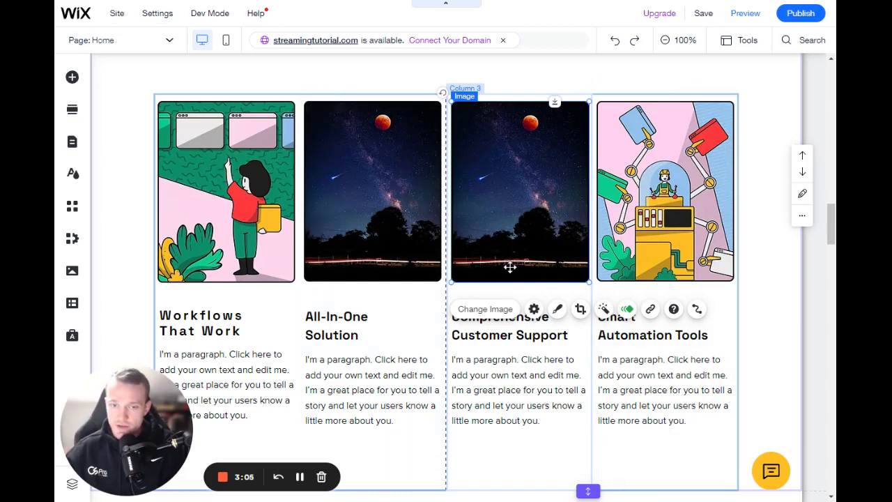
# Step: Try the margin slider in the galaxy strip's stretch settings, leave it at 0 px, and close the settings
pyautogui.scroll(10, 510, 272)
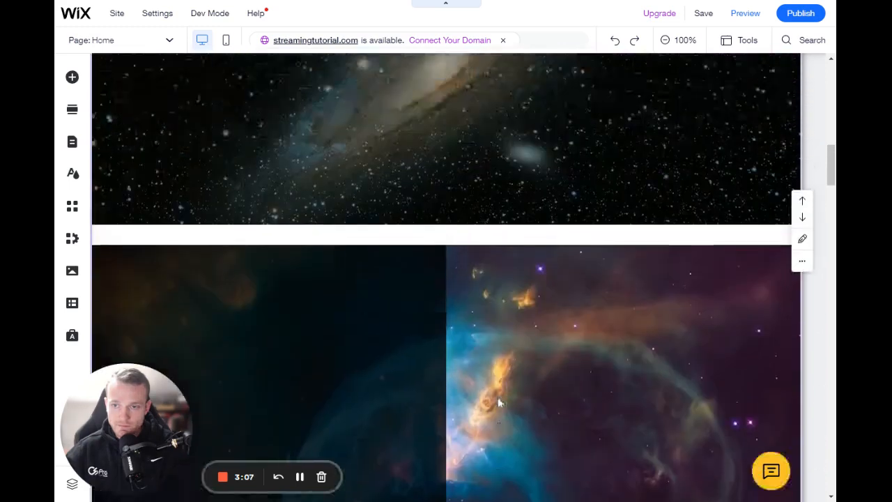
pyautogui.scroll(3, 497, 402)
pyautogui.click(553, 271)
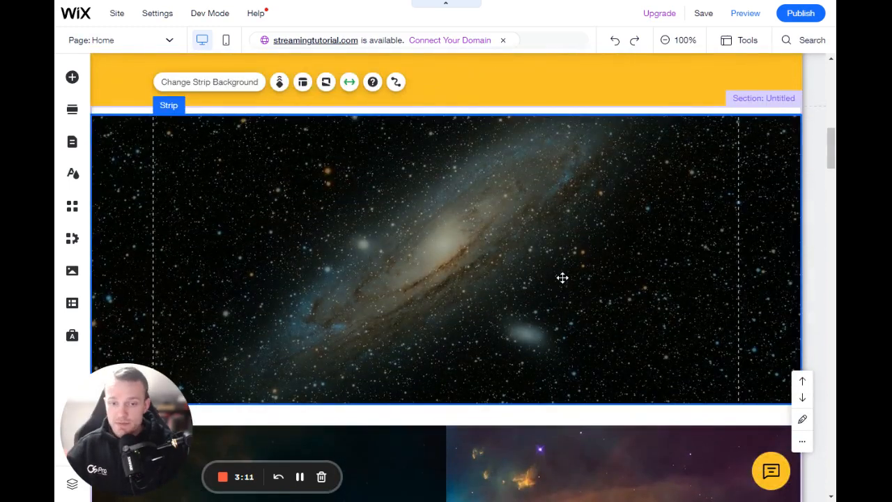
pyautogui.click(350, 82)
pyautogui.moveTo(634, 291)
pyautogui.mouseDown()
pyautogui.moveTo(645, 299)
pyautogui.moveTo(617, 292)
pyautogui.mouseUp()
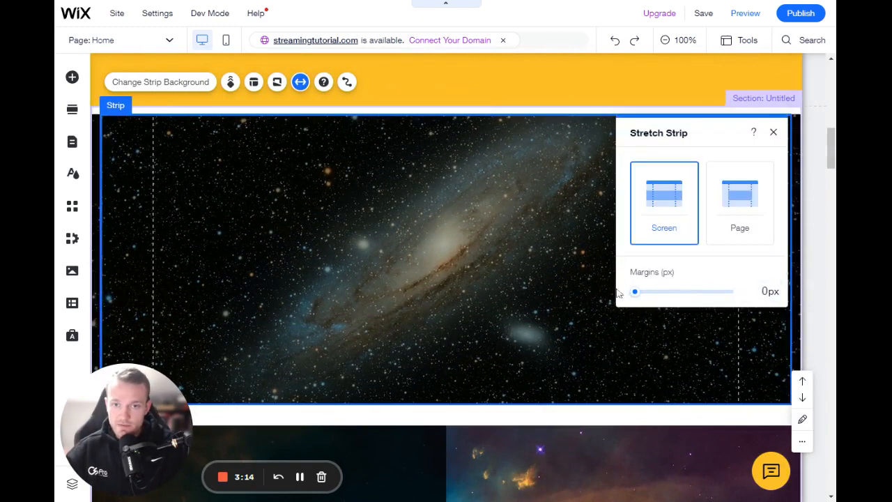
pyautogui.click(772, 131)
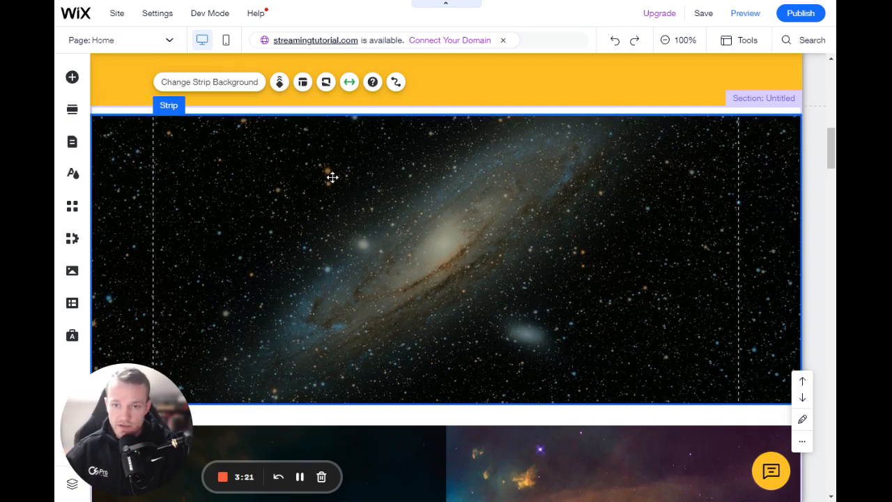
# Step: Replace the galaxy strip's background with the picture of the sun bursting over dark hills from the site files
pyautogui.click(220, 85)
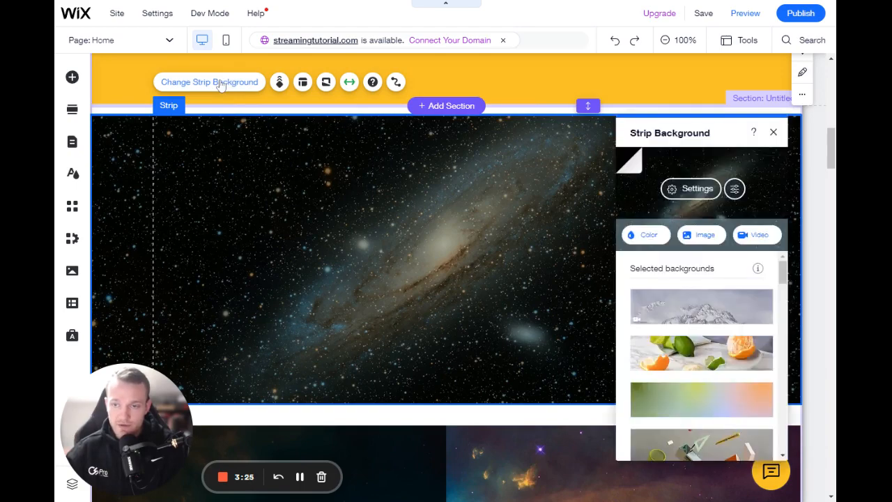
pyautogui.moveTo(701, 128); pyautogui.dragTo(450, 119)
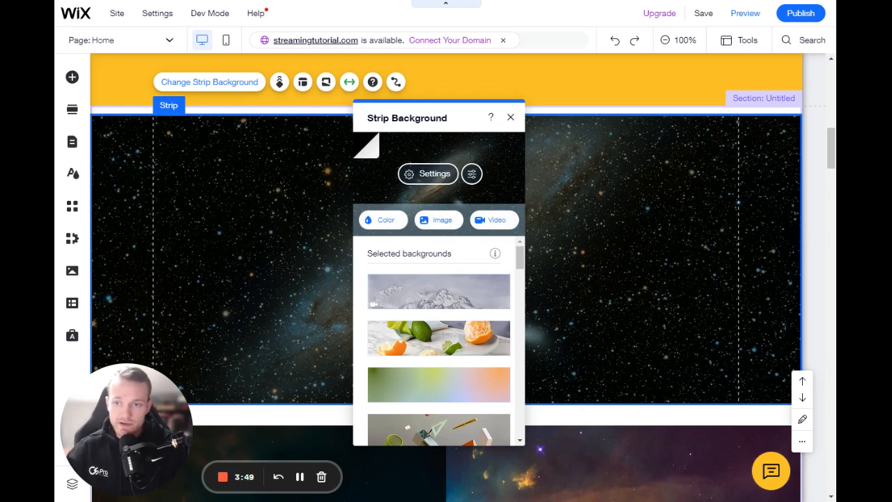
pyautogui.click(434, 224)
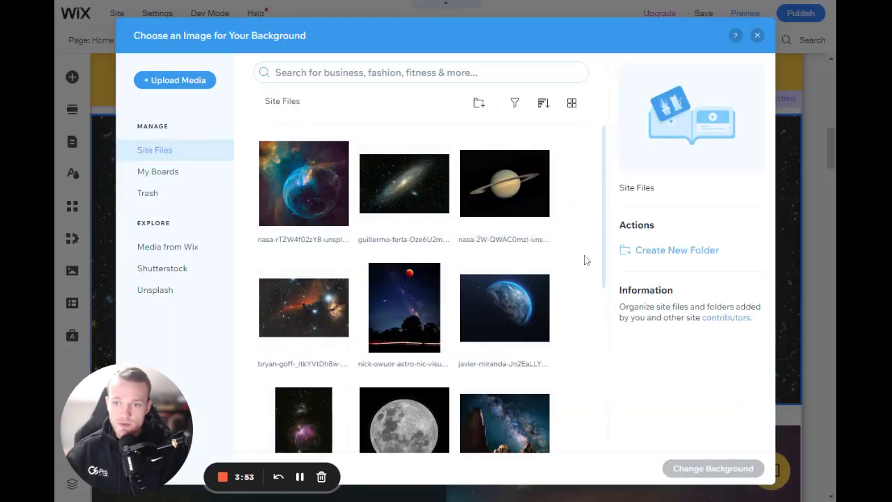
pyautogui.scroll(-3, 589, 261)
pyautogui.scroll(-2, 589, 272)
pyautogui.scroll(1, 564, 306)
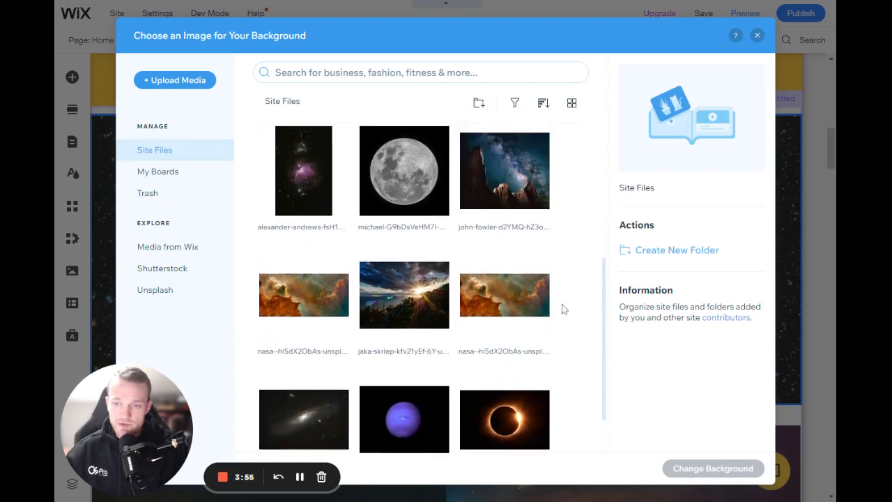
pyautogui.click(416, 310)
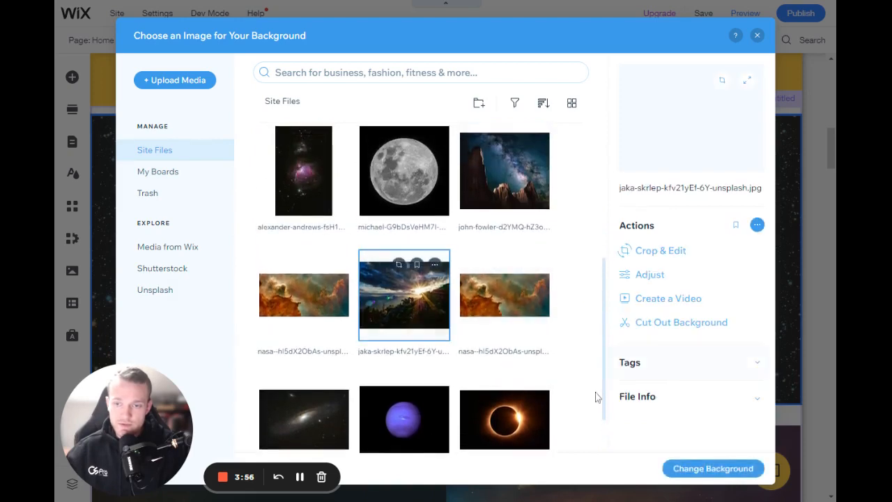
pyautogui.click(724, 475)
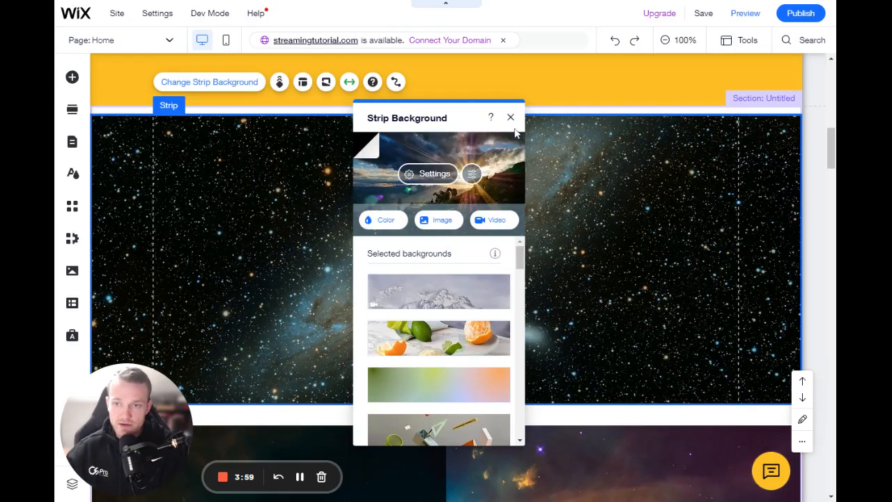
pyautogui.click(511, 117)
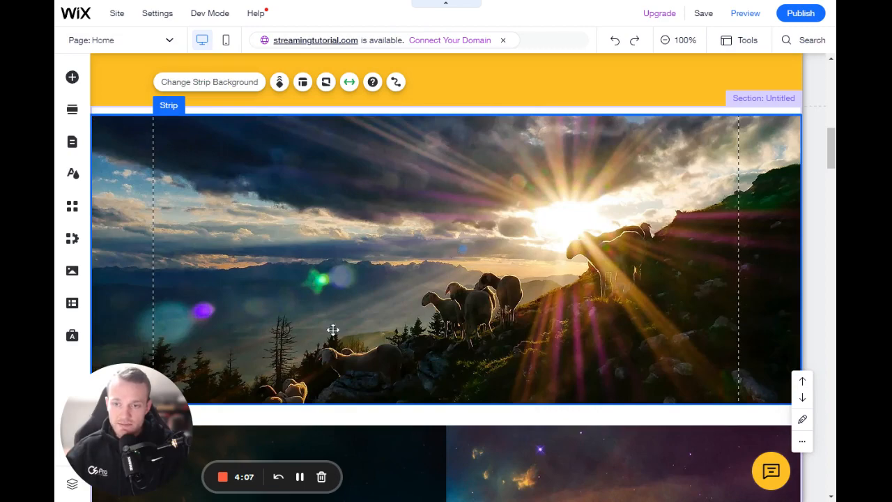
# Step: Make the sunset strip slightly taller and set its background image opacity to 50% over black
pyautogui.moveTo(456, 403); pyautogui.dragTo(454, 436)
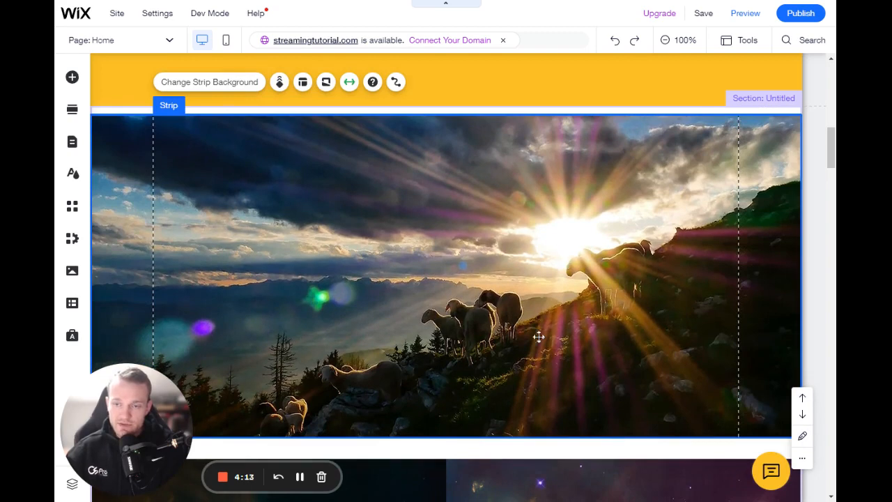
pyautogui.click(221, 83)
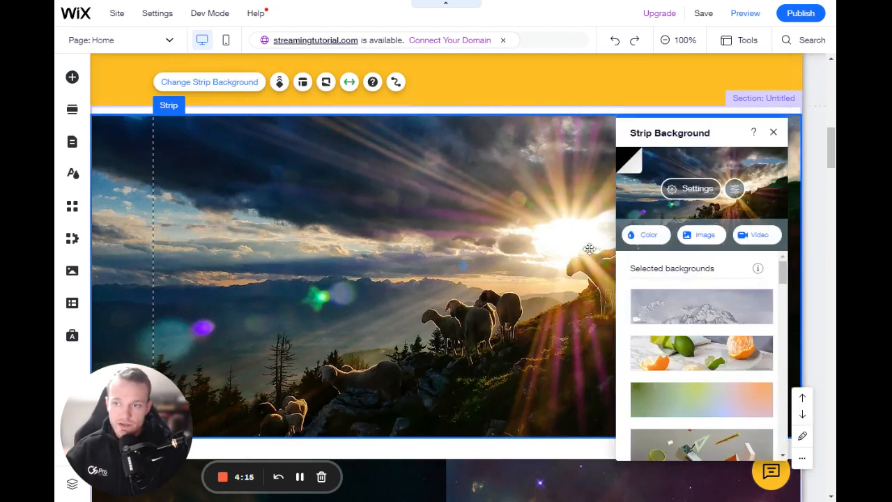
pyautogui.click(686, 191)
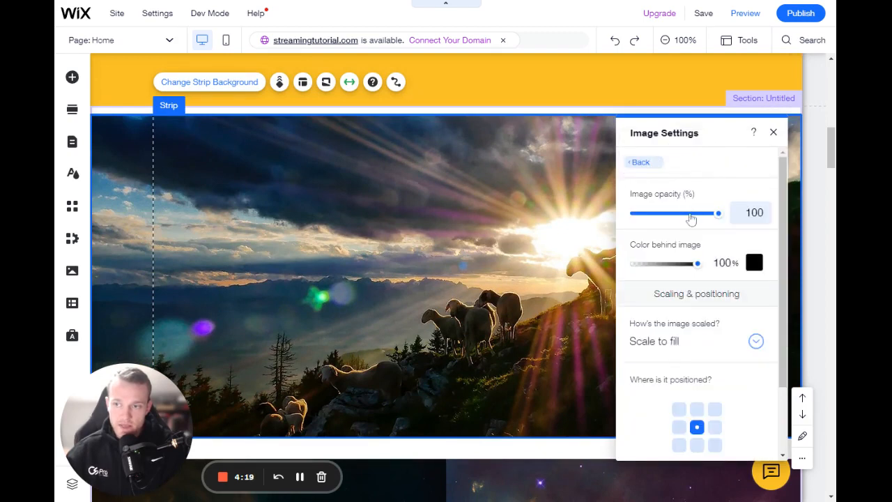
pyautogui.moveTo(716, 216); pyautogui.dragTo(687, 215)
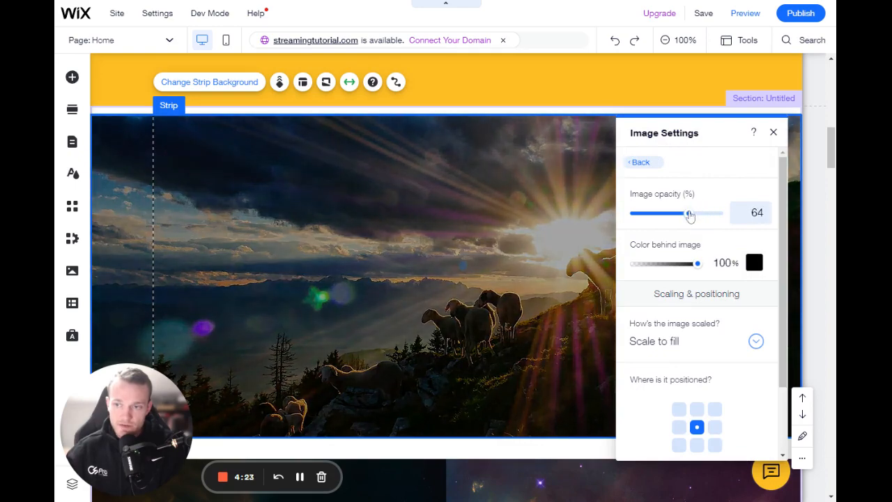
pyautogui.click(752, 262)
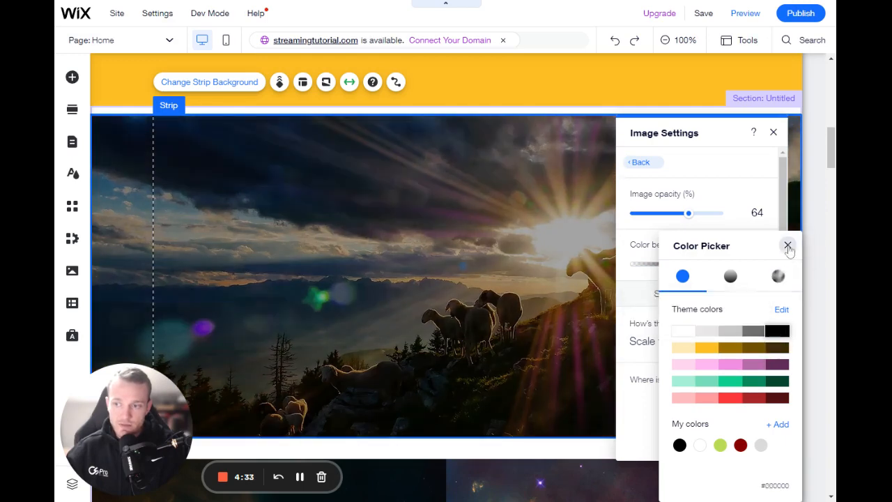
pyautogui.click(787, 246)
pyautogui.moveTo(688, 214); pyautogui.dragTo(677, 220)
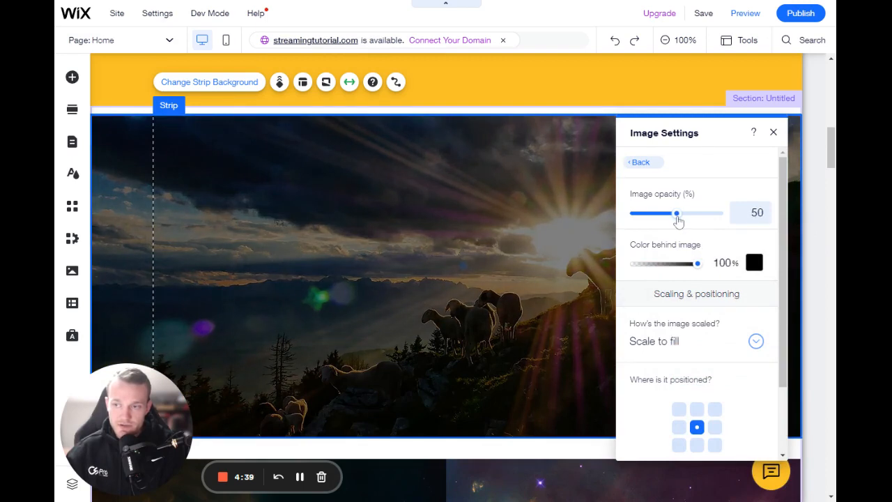
pyautogui.click(773, 132)
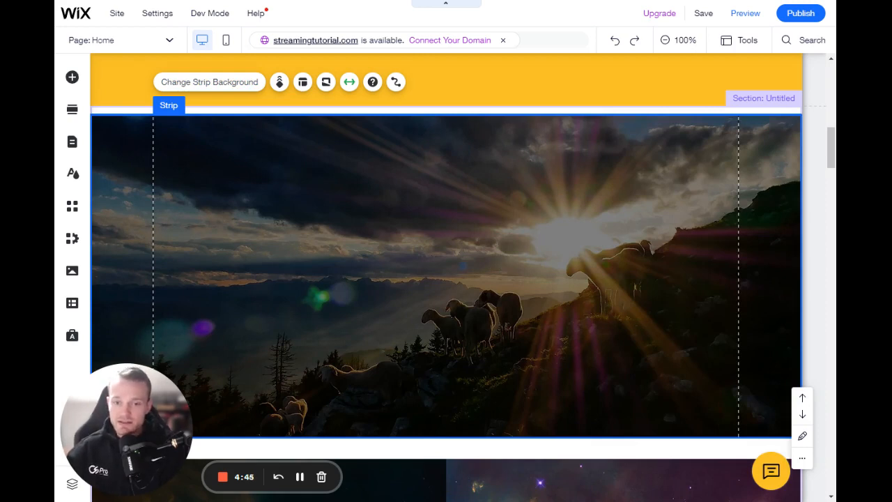
# Step: Examine the two columns of the nebula strip and view the second column's layout options without changing them
pyautogui.scroll(-5, 432, 293)
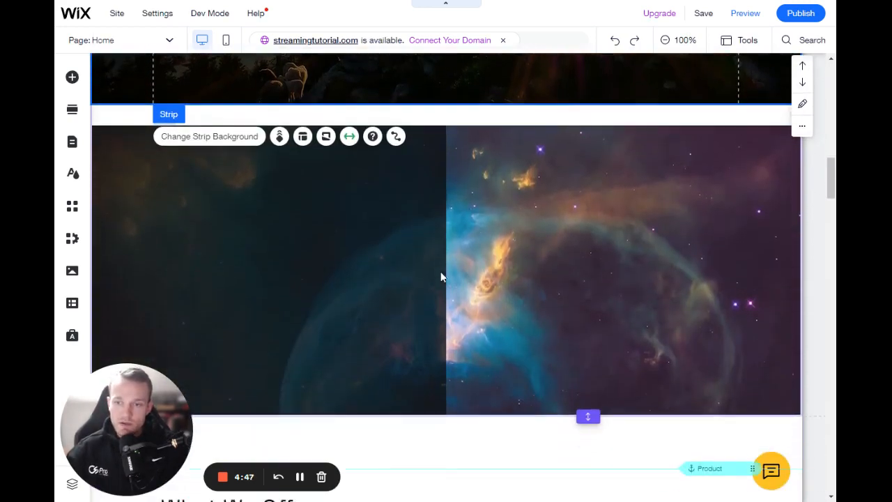
pyautogui.click(515, 223)
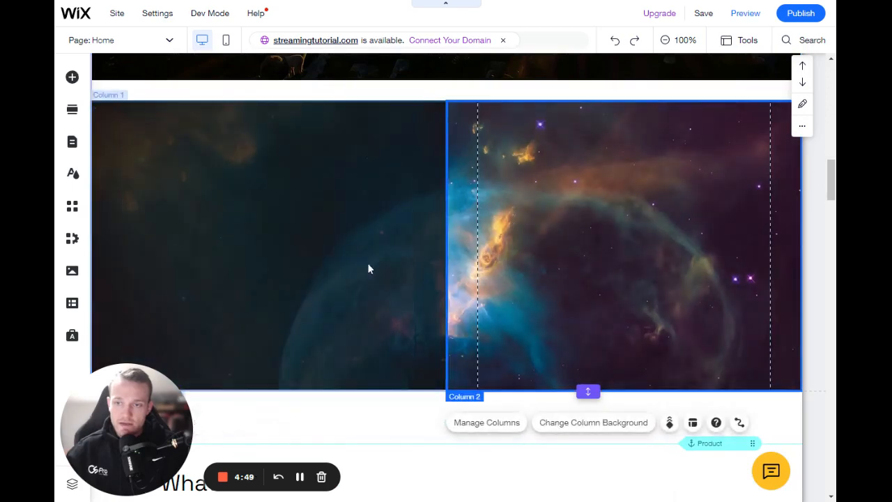
pyautogui.click(395, 248)
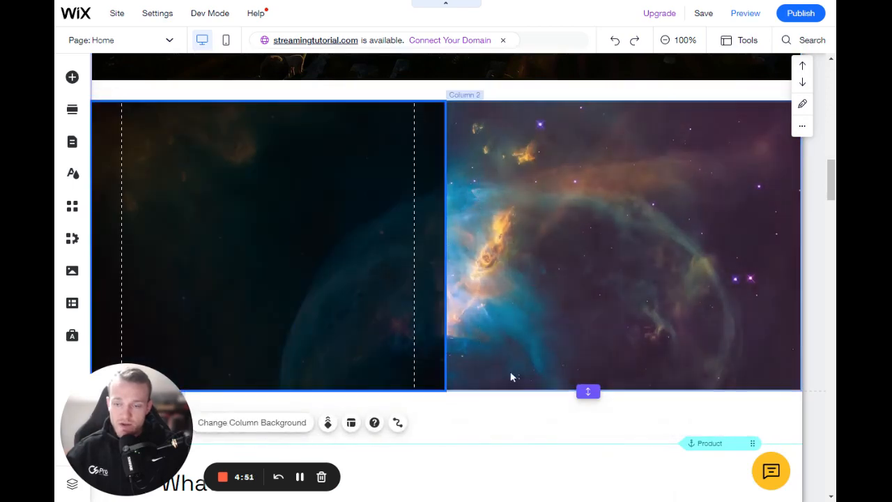
pyautogui.click(490, 249)
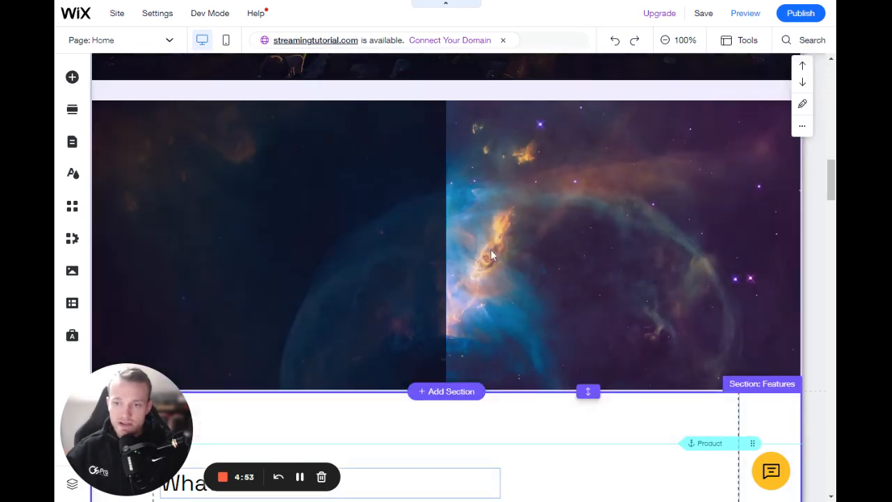
pyautogui.click(449, 164)
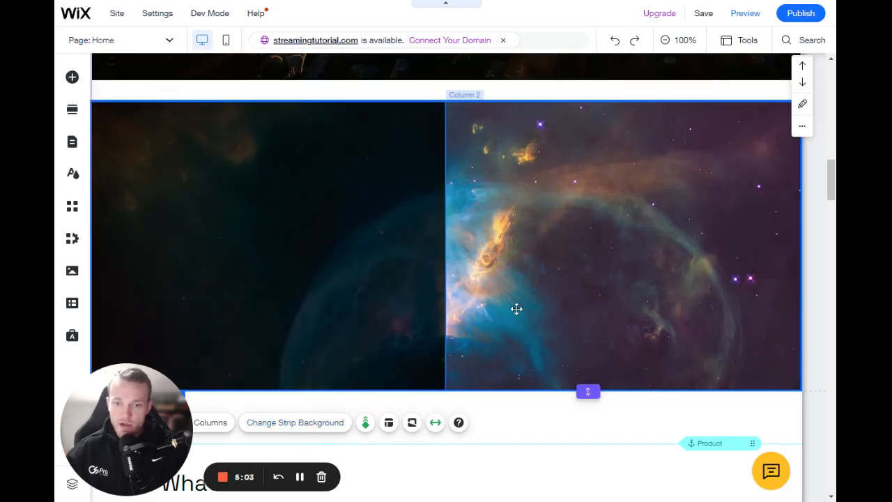
pyautogui.click(507, 162)
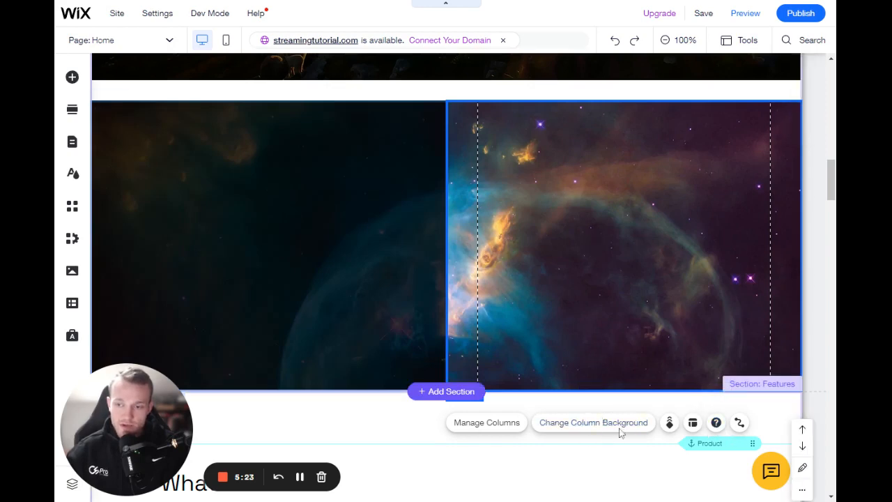
pyautogui.click(692, 423)
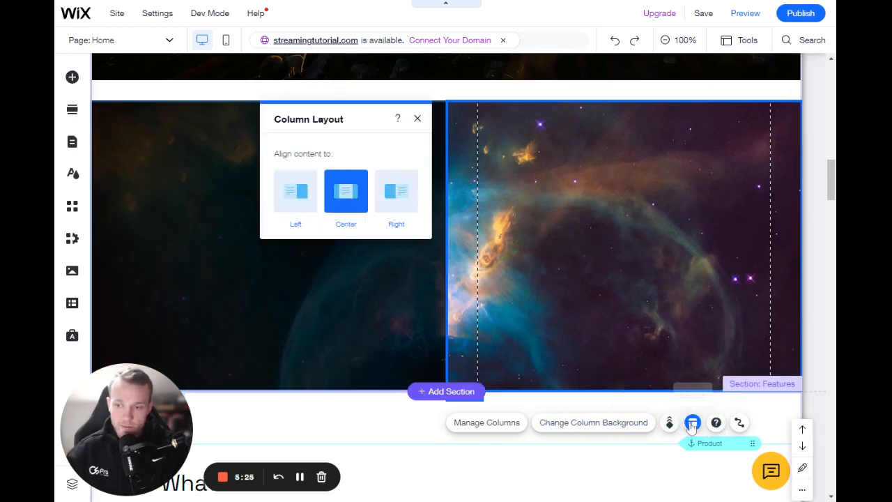
pyautogui.click(418, 118)
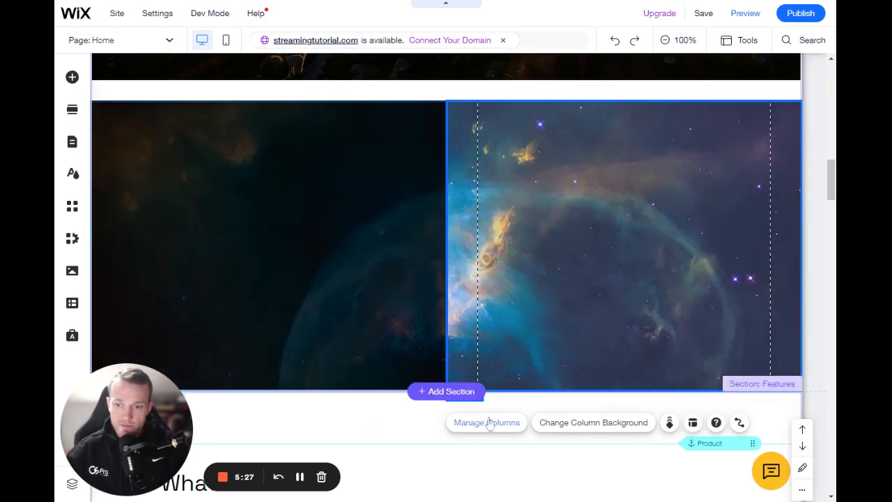
# Step: Add two more columns to the nebula strip, making four in total
pyautogui.click(487, 422)
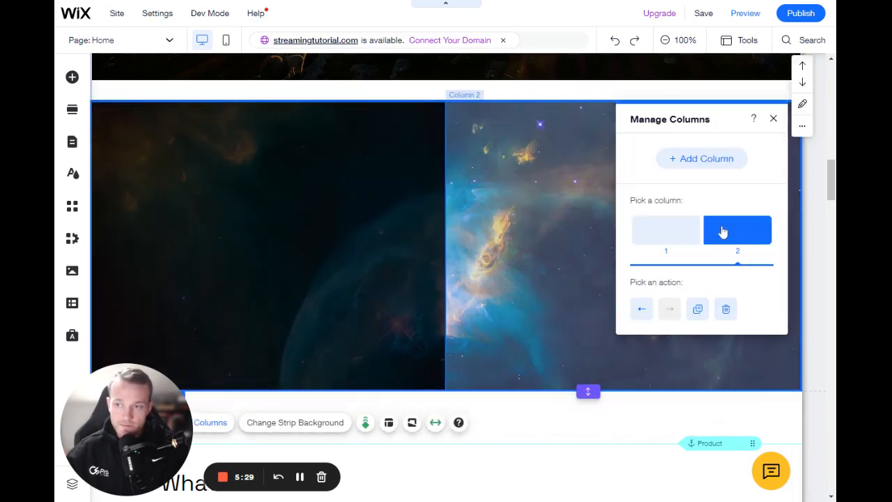
pyautogui.click(719, 159)
pyautogui.click(723, 160)
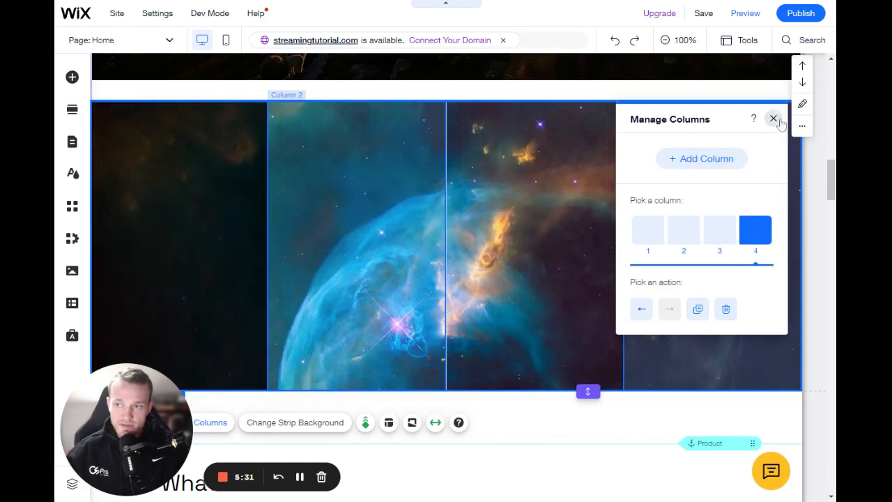
pyautogui.click(773, 119)
# Step: Check the nebula strip's columns by selecting the first and fourth columns in turn
pyautogui.click(558, 324)
pyautogui.click(708, 265)
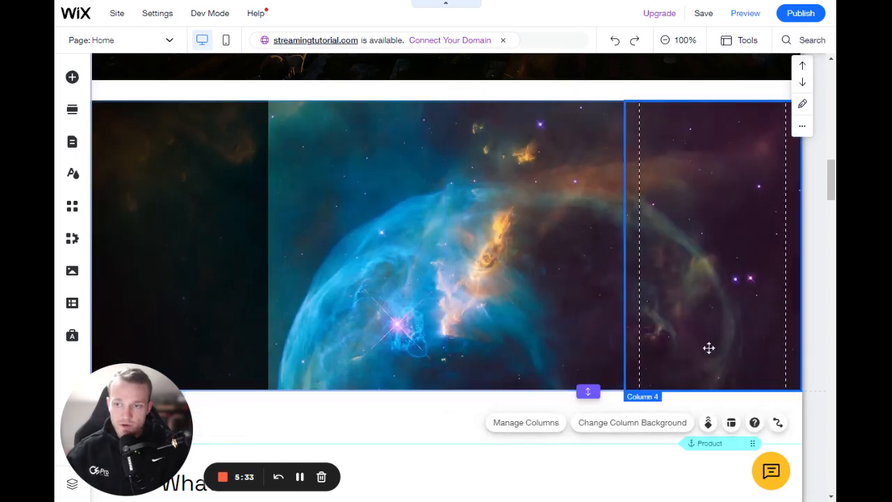
pyautogui.click(263, 209)
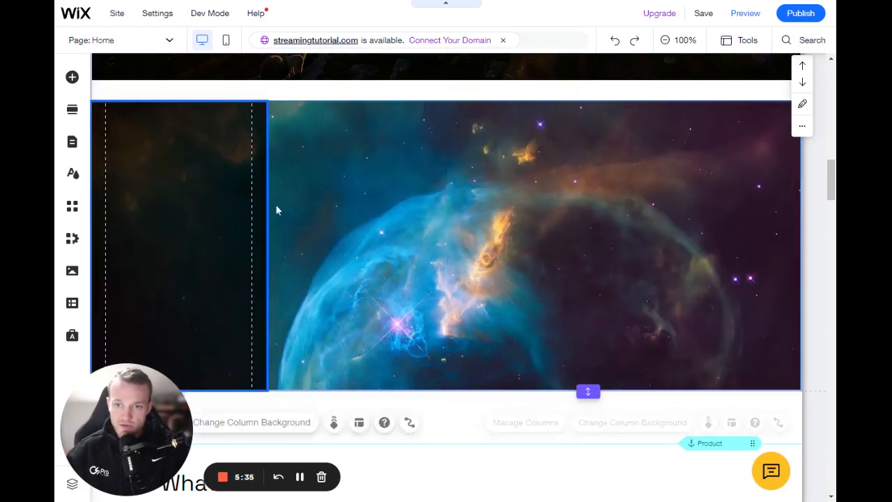
pyautogui.click(697, 230)
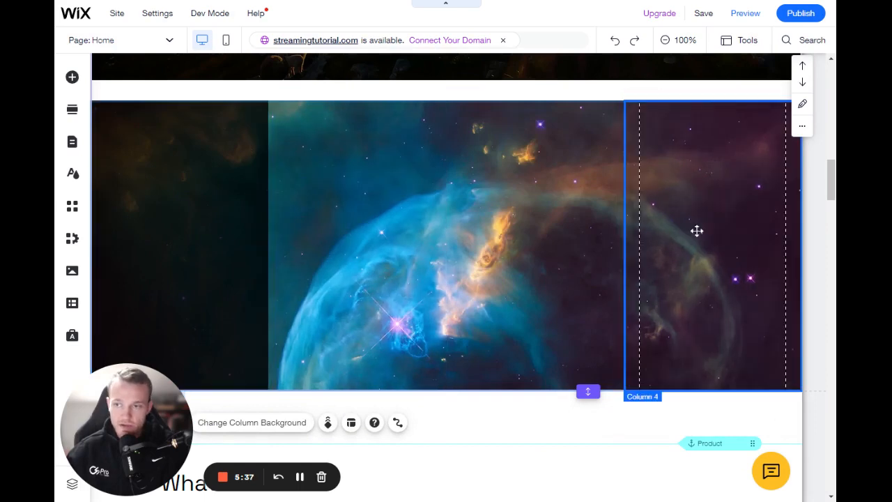
pyautogui.click(230, 202)
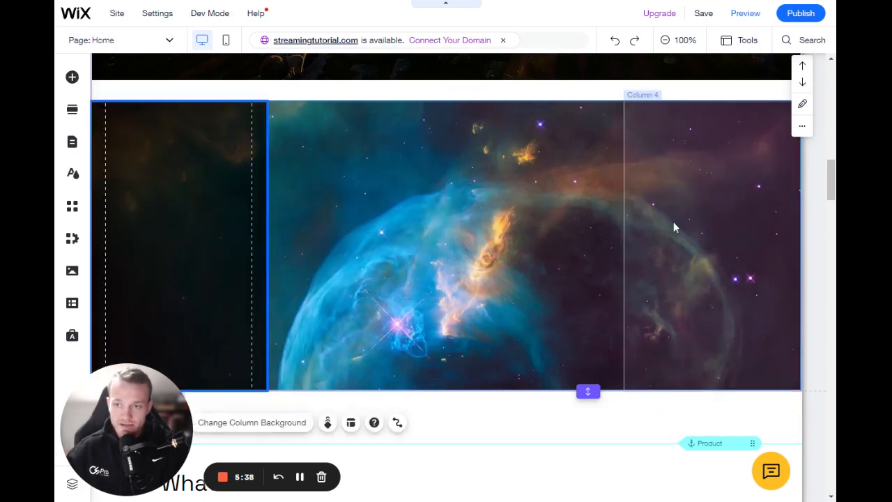
pyautogui.click(682, 227)
pyautogui.click(217, 212)
# Step: Set the fourth column's background to the red nebula picture from the site files, and select the first column
pyautogui.click(655, 209)
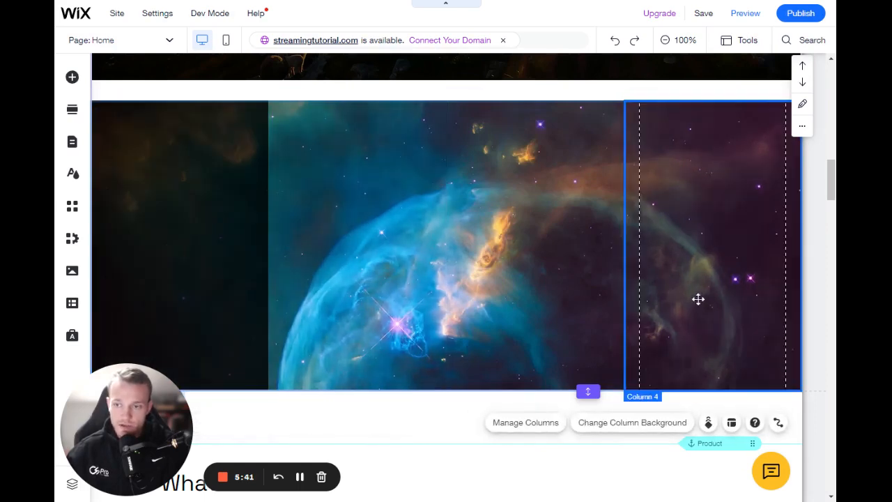
pyautogui.click(635, 429)
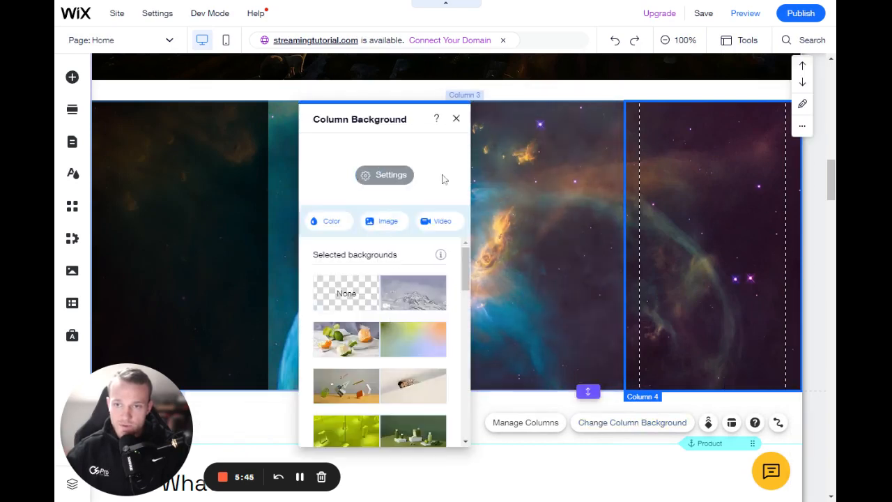
pyautogui.click(374, 223)
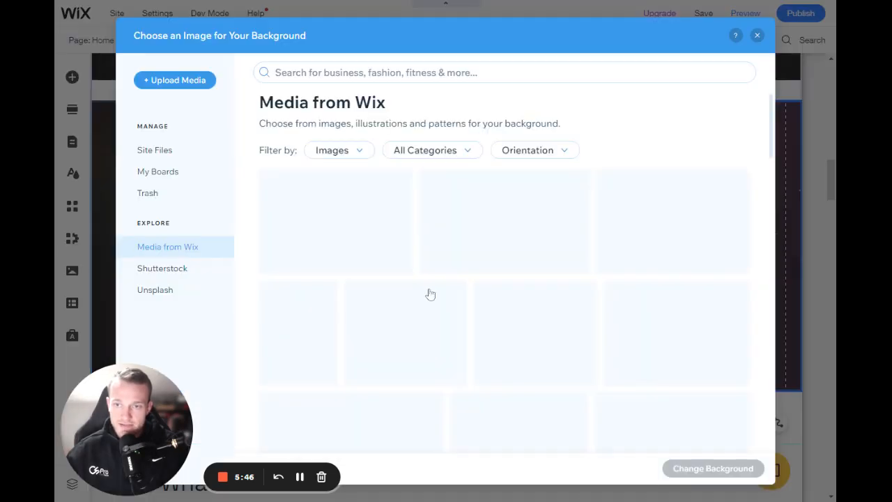
pyautogui.click(155, 150)
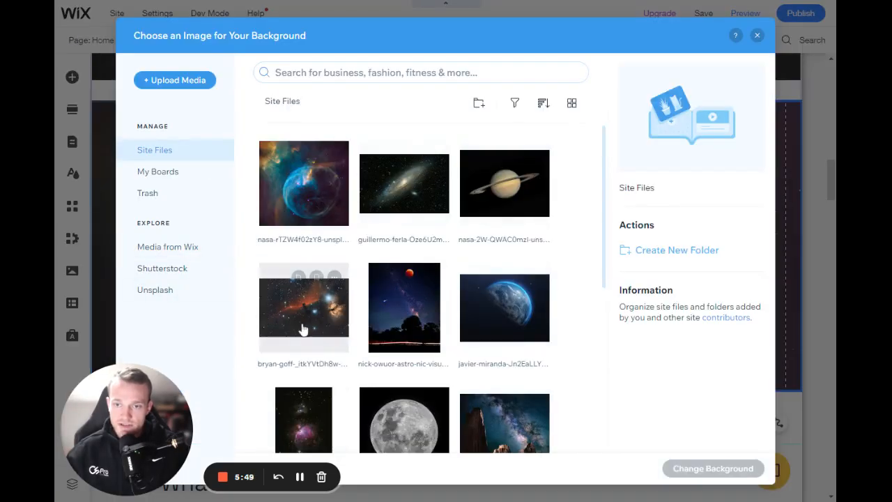
pyautogui.click(299, 322)
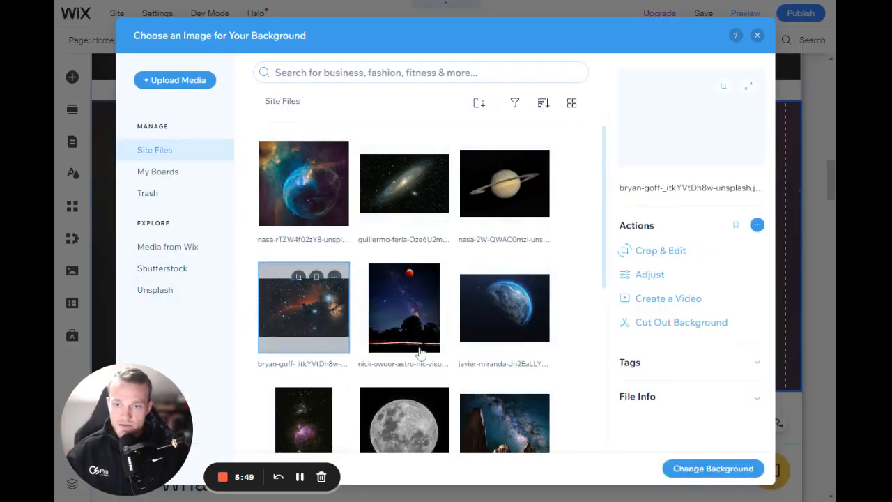
pyautogui.click(713, 471)
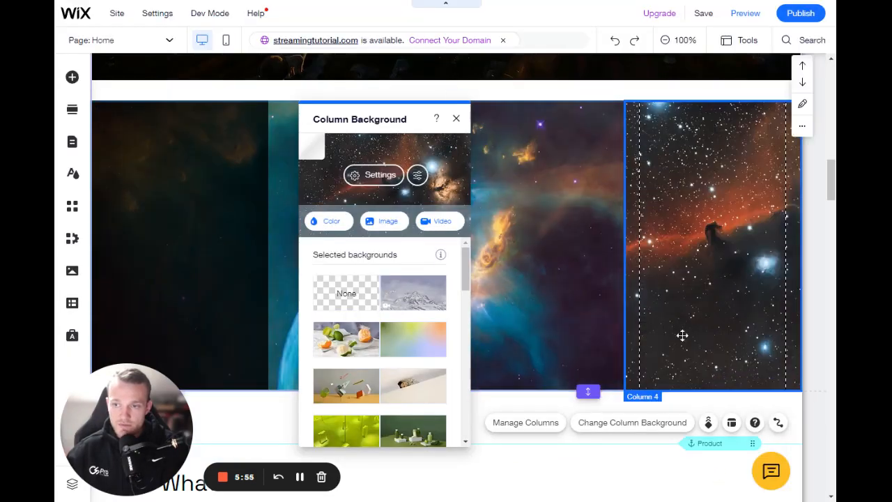
pyautogui.click(456, 120)
pyautogui.click(207, 215)
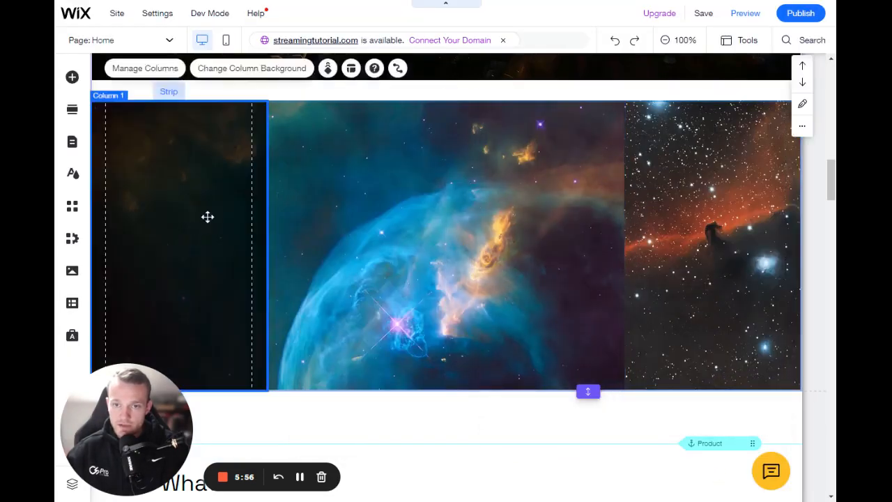
# Step: Set the first column's background to the red nebula picture from the site files
pyautogui.click(244, 422)
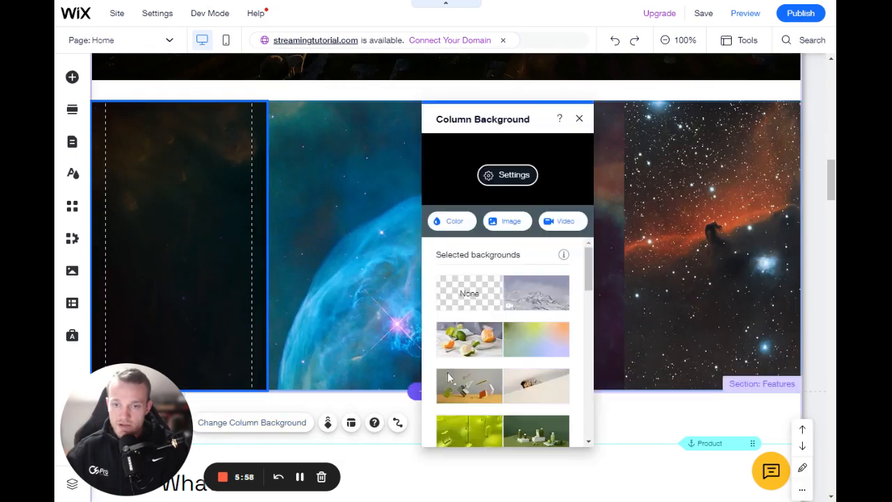
pyautogui.click(510, 223)
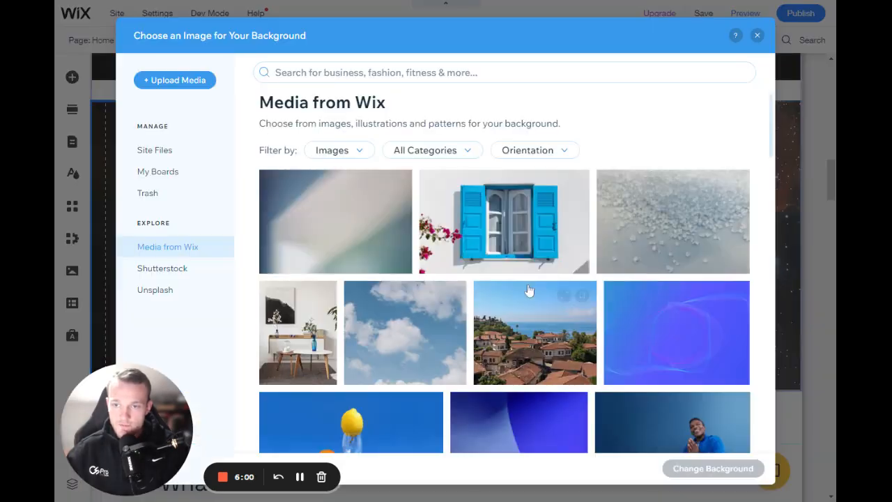
pyautogui.click(195, 149)
pyautogui.click(299, 307)
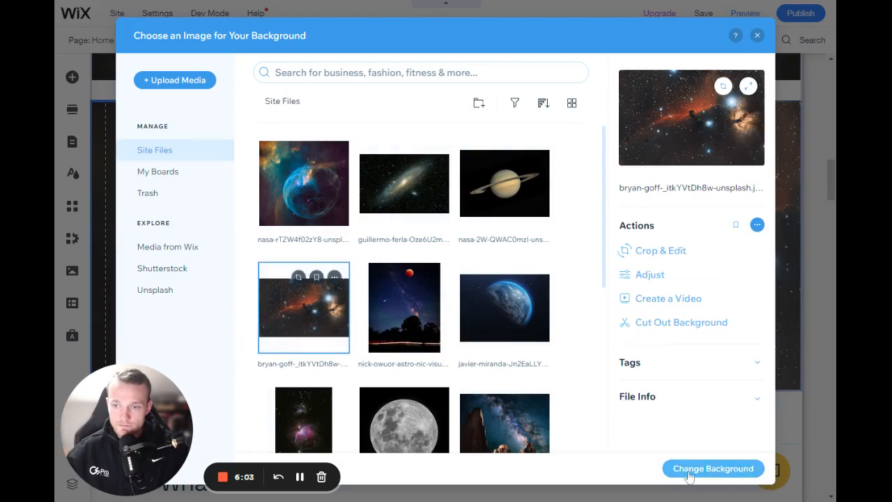
pyautogui.click(713, 469)
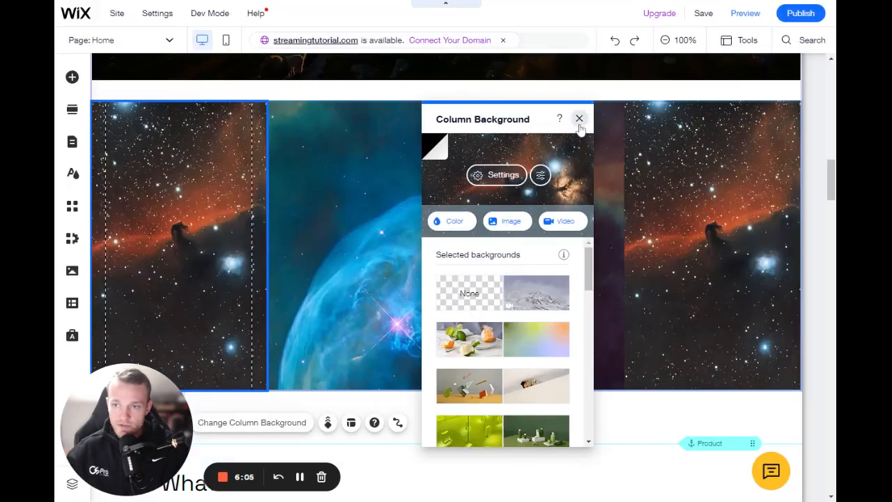
pyautogui.click(579, 120)
# Step: Select the whole strip, preview the site to examine how the four-column strip behaves while scrolling, and return to the editor
pyautogui.click(471, 202)
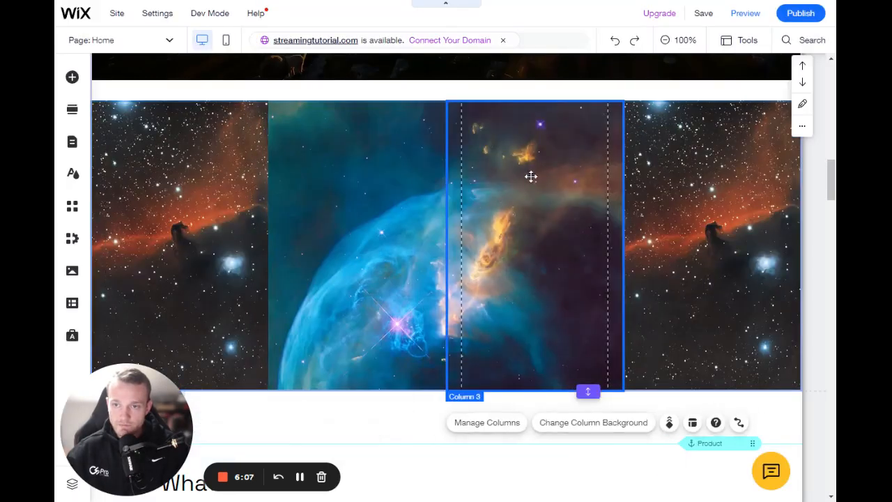
pyautogui.click(518, 90)
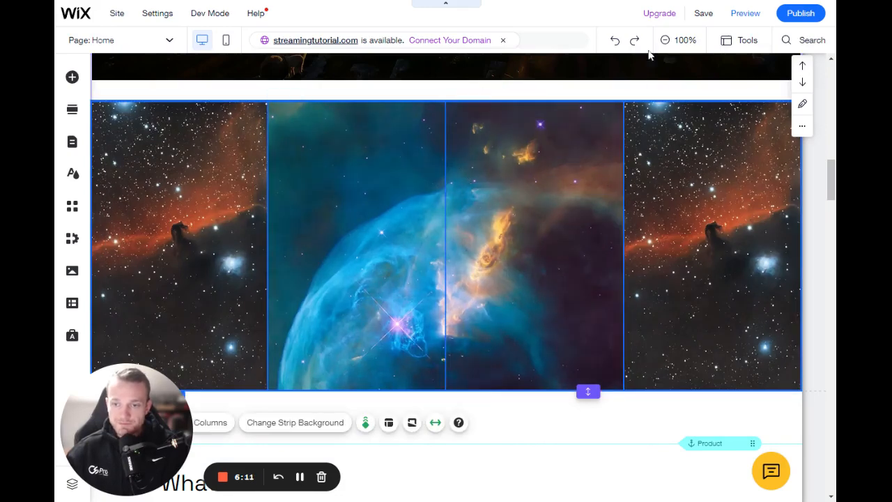
pyautogui.click(737, 13)
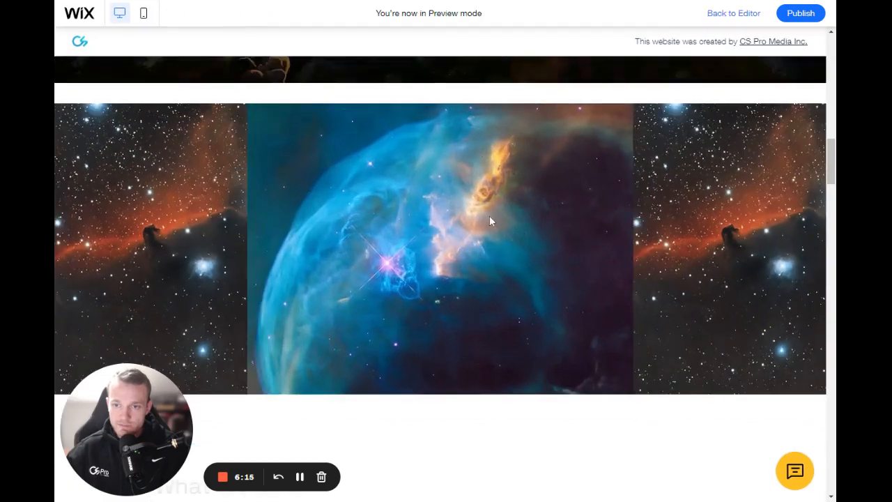
pyautogui.scroll(-3, 489, 216)
pyautogui.scroll(5, 490, 216)
pyautogui.scroll(-3, 494, 216)
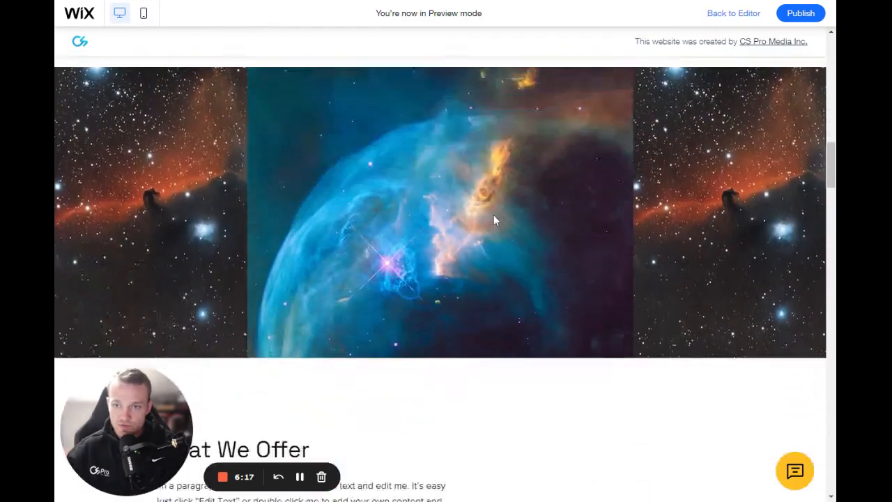
pyautogui.scroll(-1, 493, 216)
pyautogui.scroll(2, 493, 216)
pyautogui.scroll(-2, 496, 216)
pyautogui.scroll(1, 496, 216)
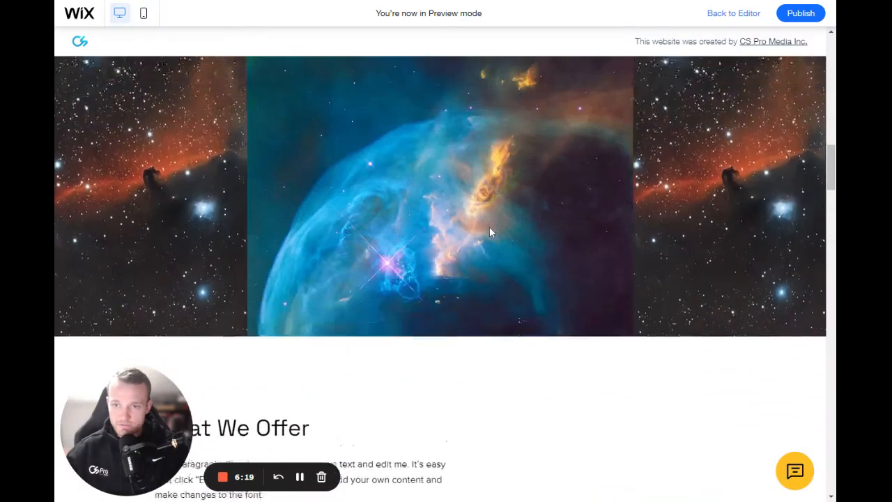
pyautogui.scroll(2, 489, 226)
pyautogui.scroll(-2, 489, 226)
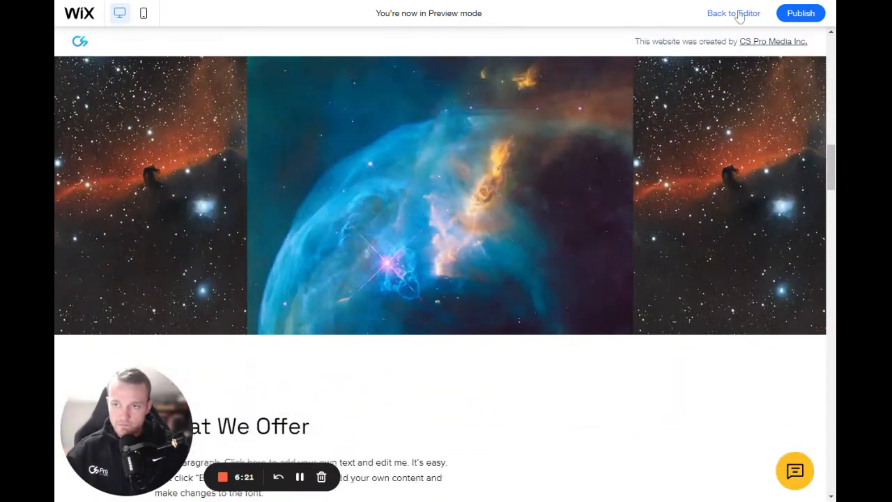
pyautogui.scroll(2, 500, 229)
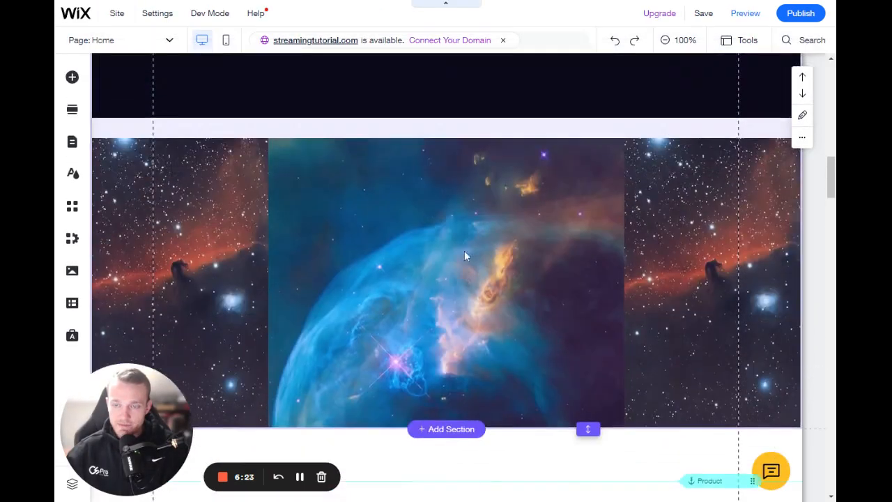
# Step: Look through the scroll effects offered for the nebula strip without changing the current one
pyautogui.click(452, 213)
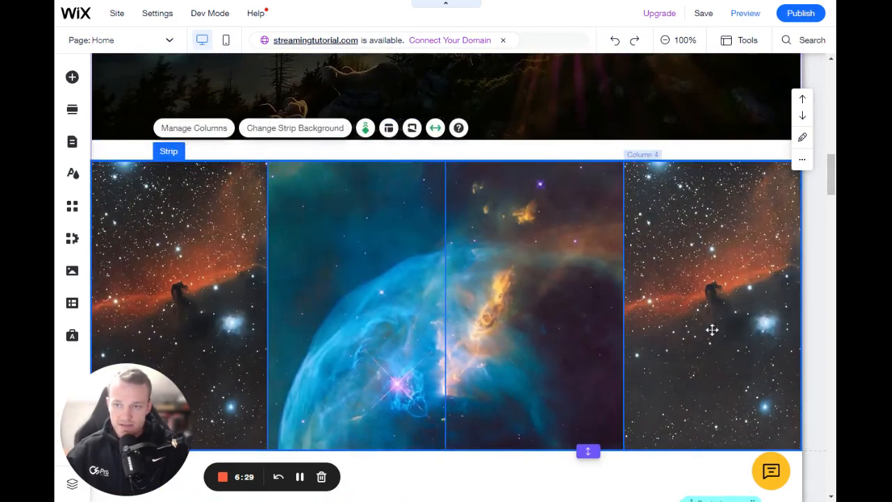
pyautogui.click(365, 129)
pyautogui.scroll(-1, 724, 241)
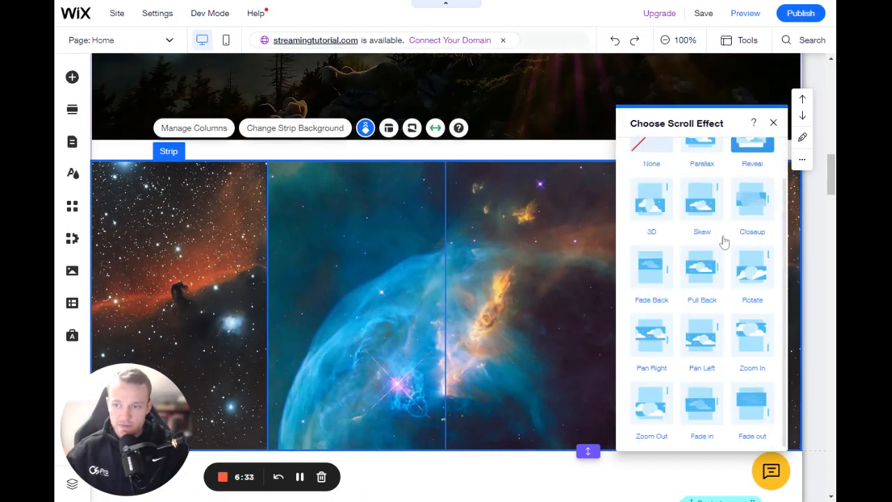
pyautogui.scroll(1, 729, 325)
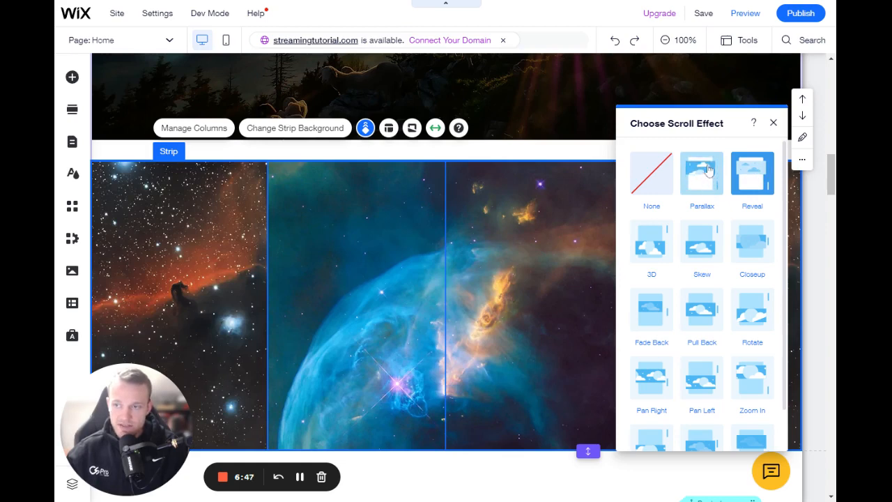
pyautogui.click(773, 123)
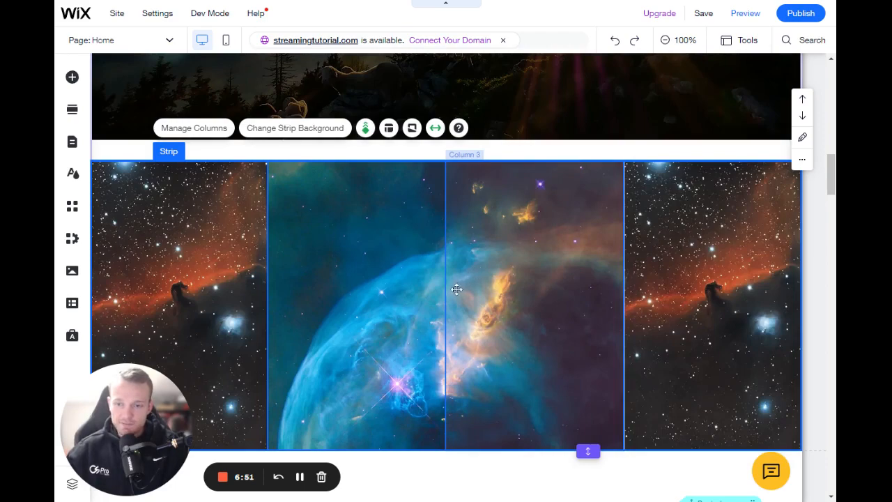
# Step: Save the site and open the Pro Gallery page for editing
pyautogui.scroll(10, 455, 300)
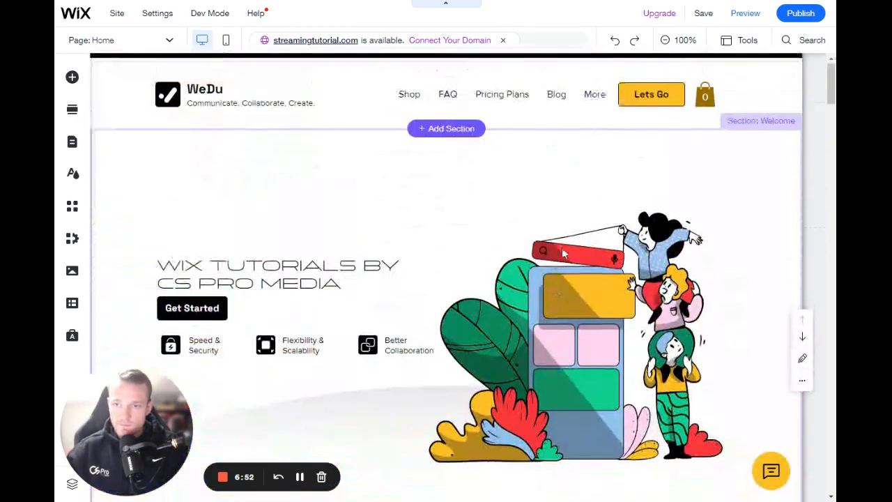
pyautogui.click(703, 13)
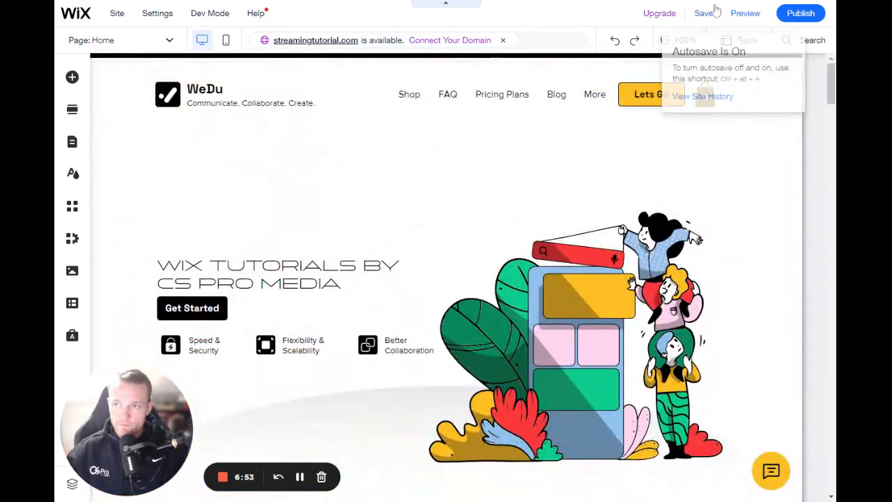
pyautogui.click(72, 142)
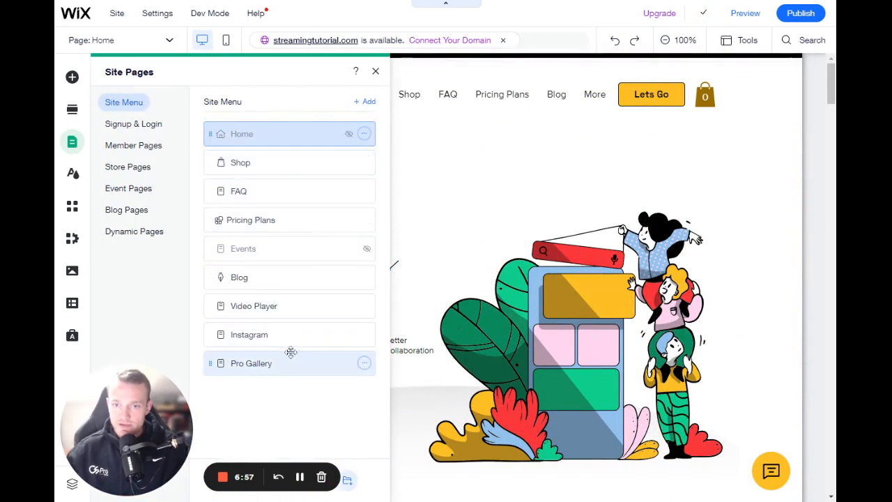
pyautogui.click(291, 357)
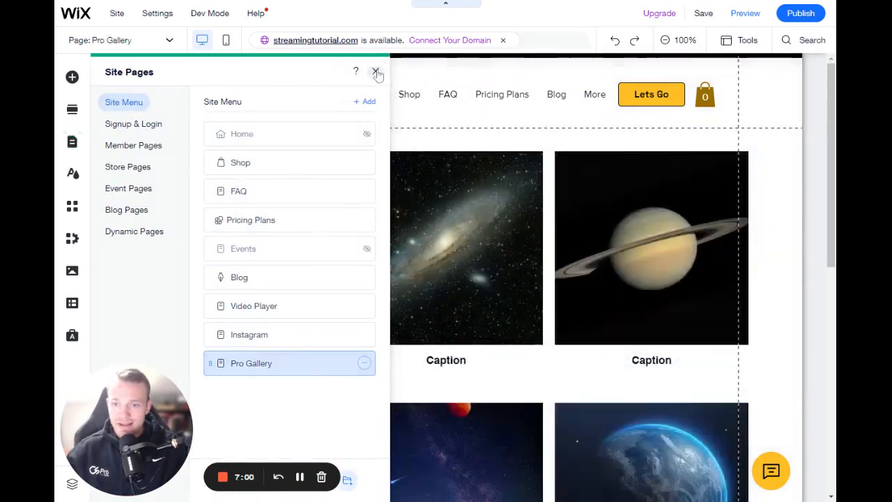
pyautogui.click(377, 73)
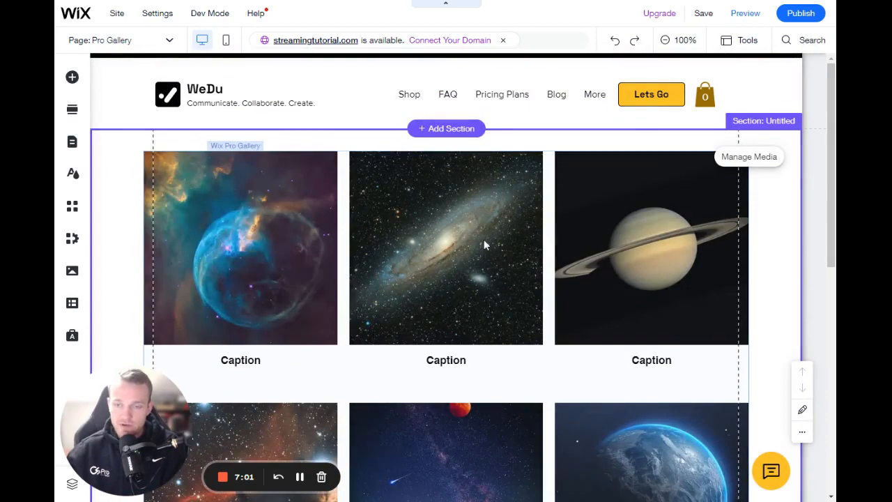
# Step: Remove the Earth picture and the night sky picture with the tree from the Pro Gallery's media
pyautogui.click(411, 253)
pyautogui.scroll(-5, 409, 247)
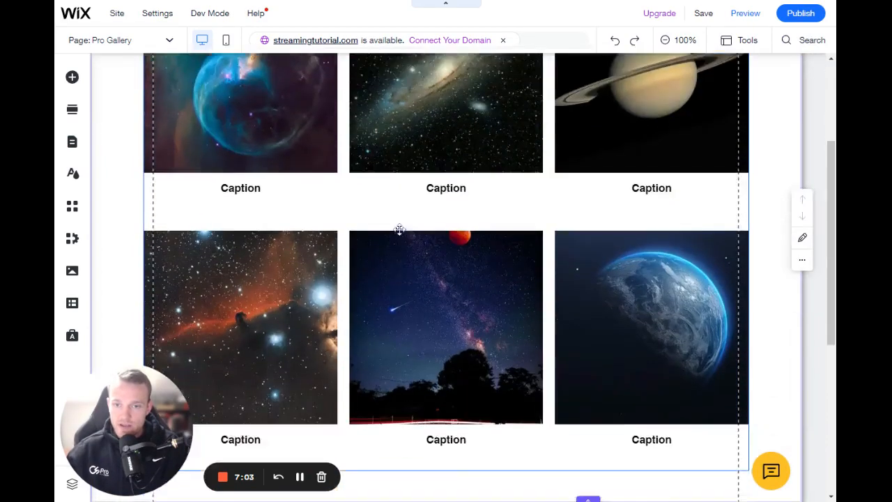
pyautogui.scroll(4, 398, 230)
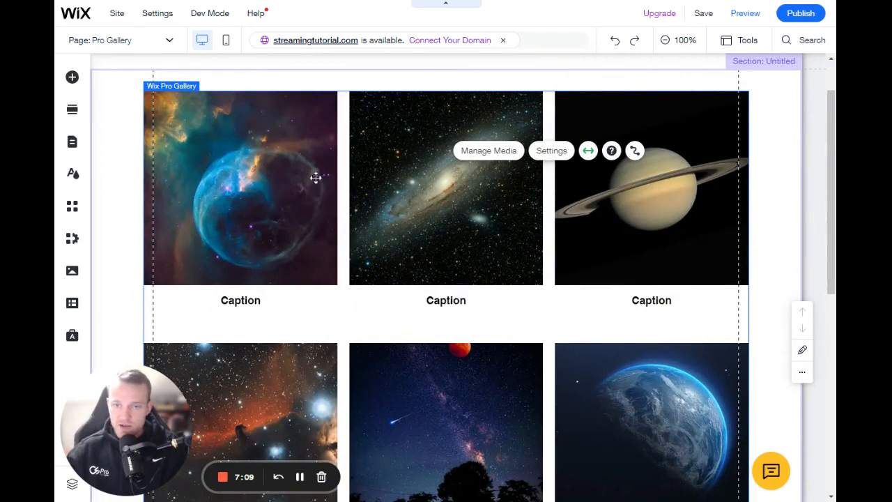
pyautogui.click(495, 153)
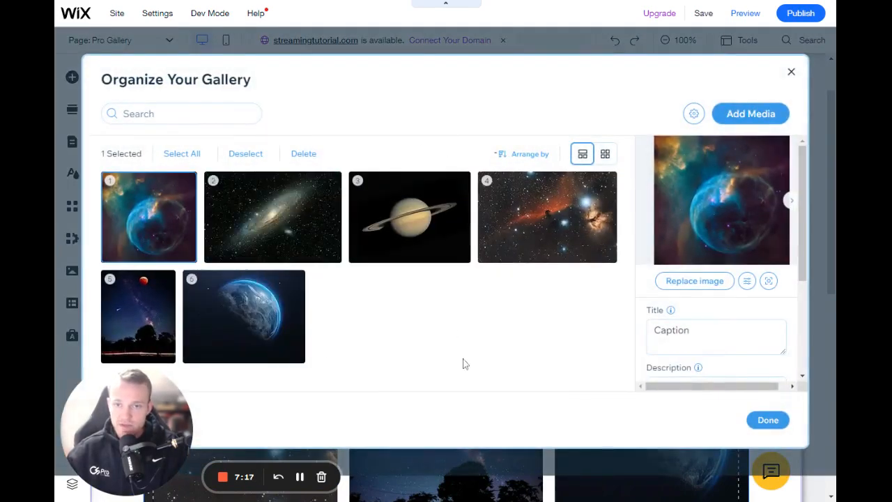
pyautogui.rightClick(243, 315)
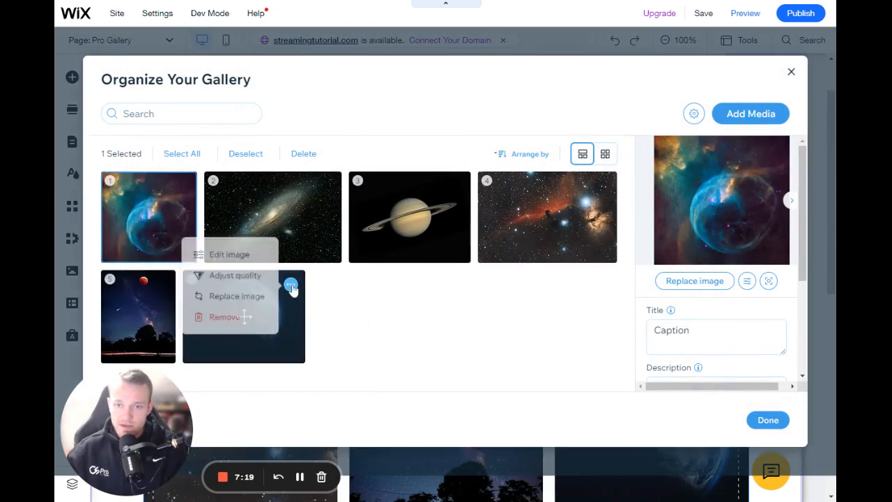
pyautogui.click(233, 318)
pyautogui.rightClick(137, 314)
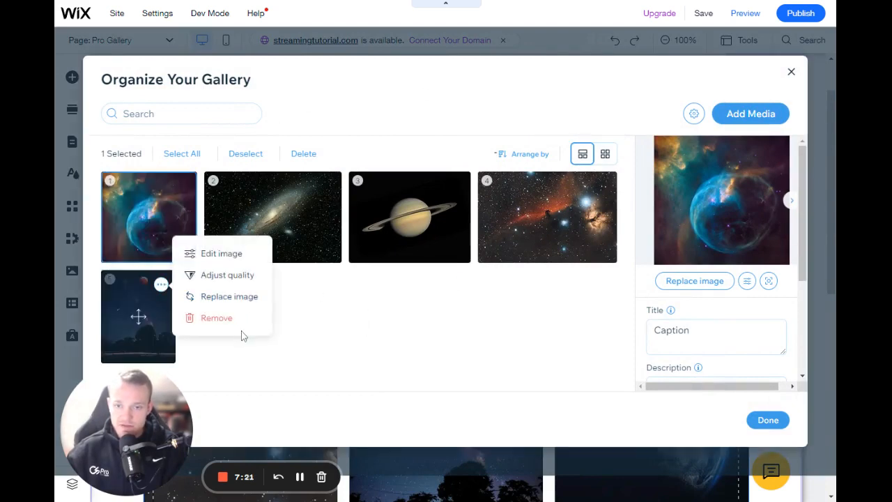
pyautogui.click(233, 317)
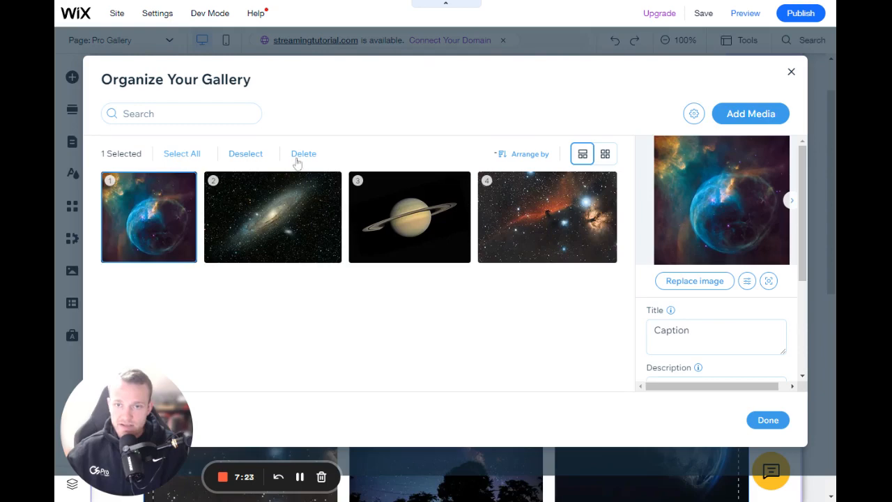
# Step: Add the moon picture and the Milky Way picture with the rock formations from the site files to the gallery
pyautogui.click(751, 115)
pyautogui.click(753, 145)
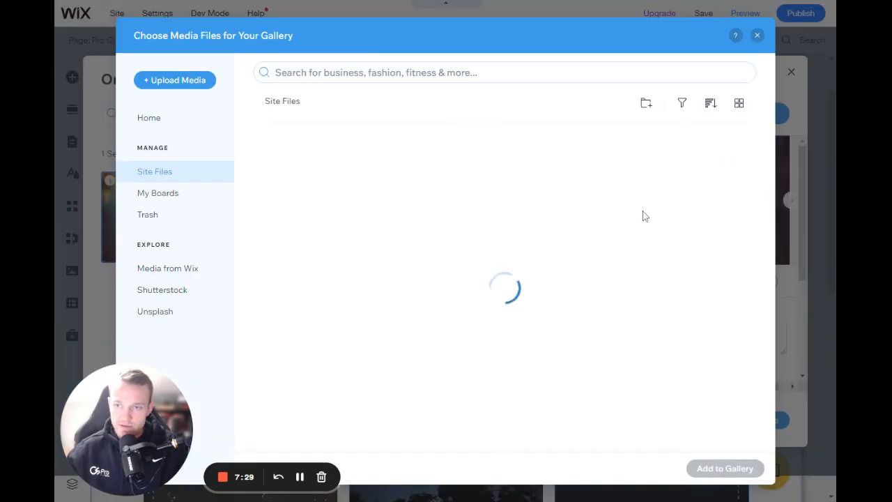
pyautogui.scroll(-2, 497, 319)
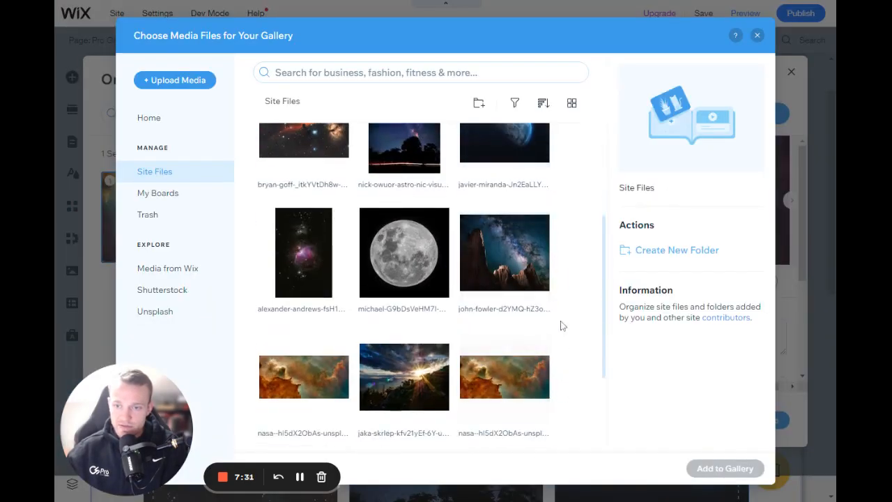
pyautogui.click(547, 251)
pyautogui.click(390, 252)
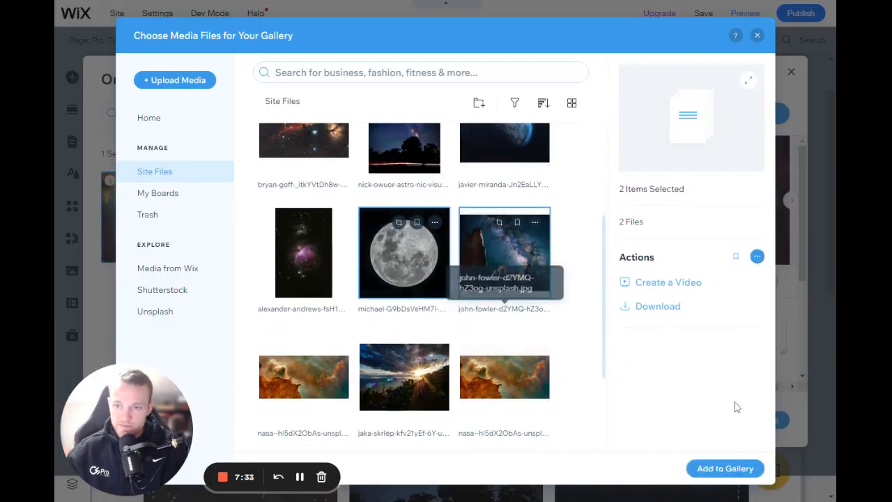
pyautogui.click(727, 468)
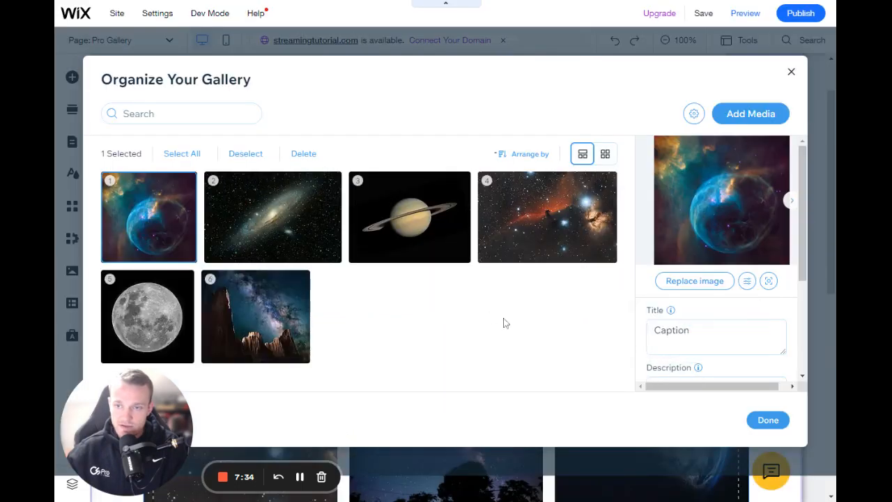
# Step: Compare the titles of the newly added moon picture and the existing gallery pictures by selecting them in turn
pyautogui.click(171, 329)
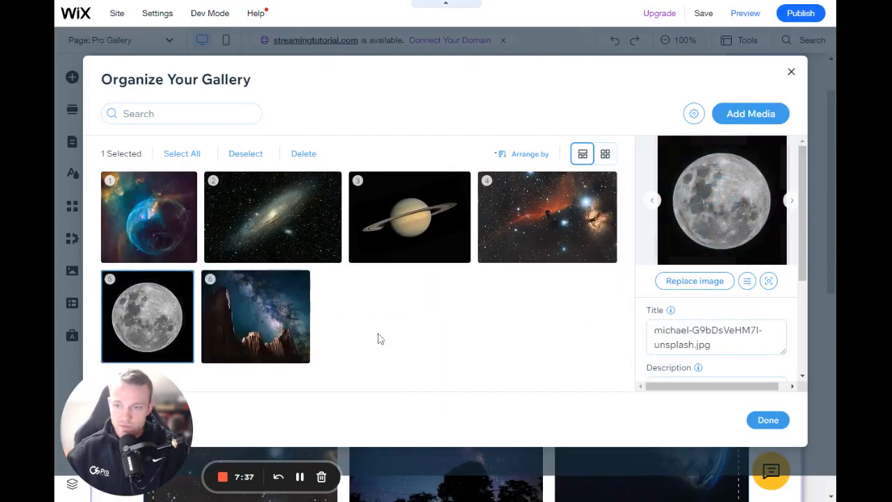
pyautogui.click(558, 223)
pyautogui.doubleClick(652, 330)
pyautogui.hotkey('ctrl', 'c')
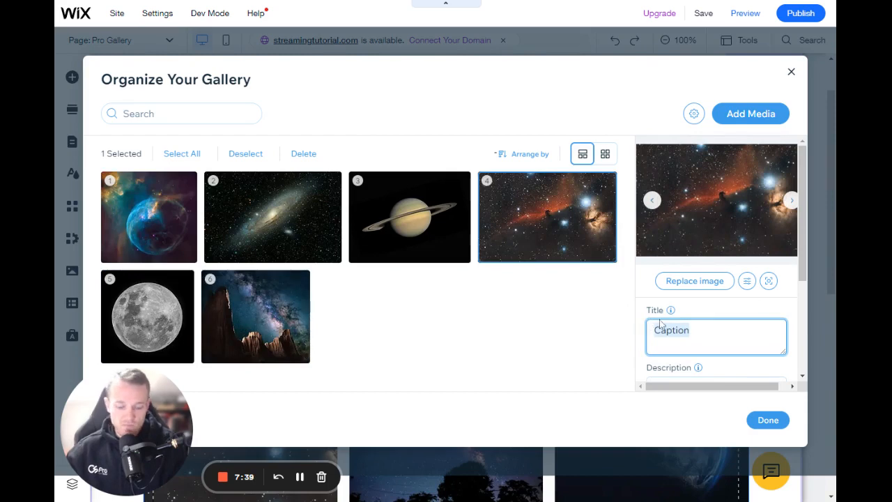
pyautogui.moveTo(670, 311)
pyautogui.click(724, 313)
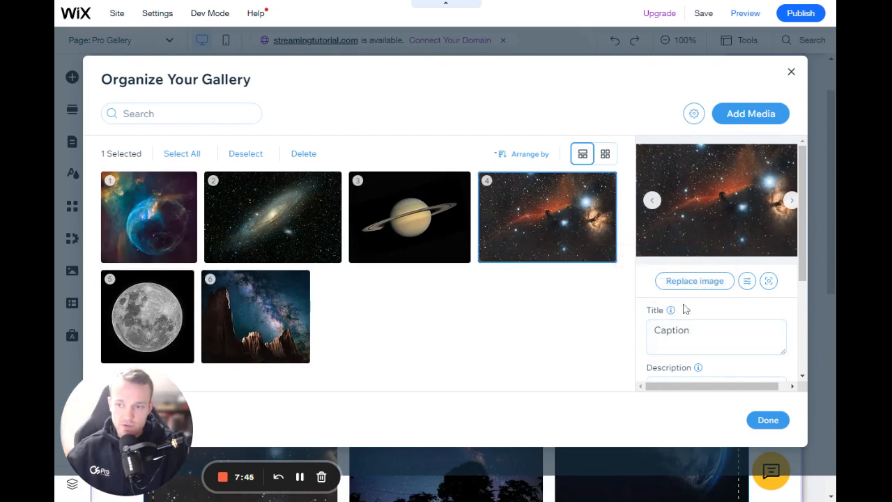
pyautogui.click(450, 211)
pyautogui.click(322, 221)
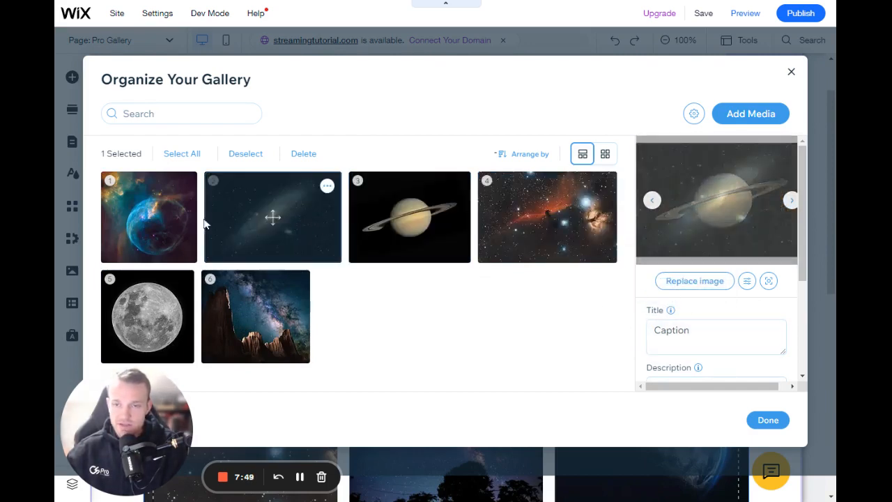
pyautogui.click(184, 214)
pyautogui.click(186, 319)
# Step: Replace the title of the sixth gallery picture, the Milky Way over rocks, with "Caption"
pyautogui.click(237, 324)
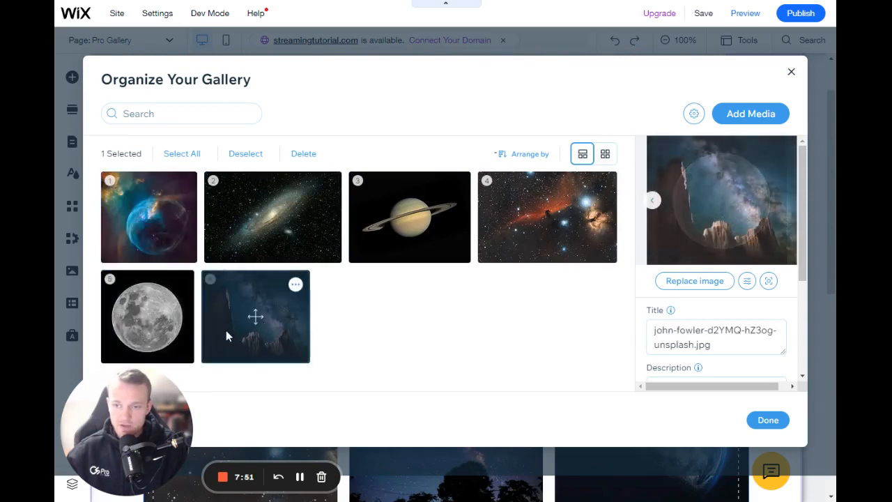
pyautogui.click(695, 345)
pyautogui.hotkey('ctrl', 'a')
pyautogui.write('Caption')
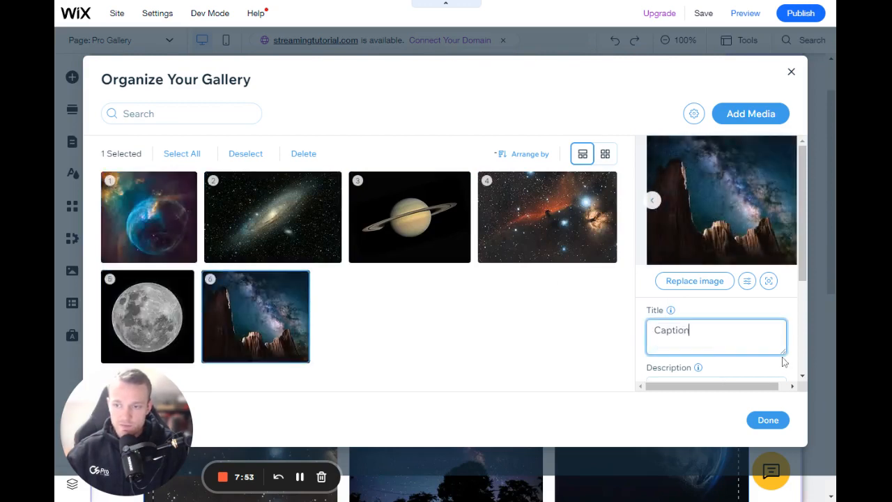
# Step: Replace the title of the fifth gallery picture, the moon, with "Caption"
pyautogui.click(174, 331)
pyautogui.moveTo(653, 331); pyautogui.dragTo(711, 344)
pyautogui.hotkey('ctrl', 'v')
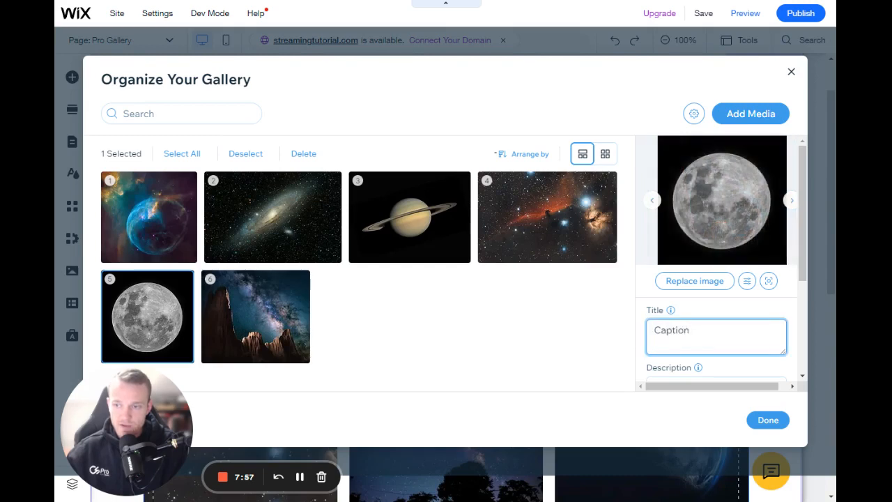
# Step: Examine the moon picture's description, alt text and link settings, highlighting its alt text
pyautogui.click(727, 303)
pyautogui.scroll(-3, 726, 304)
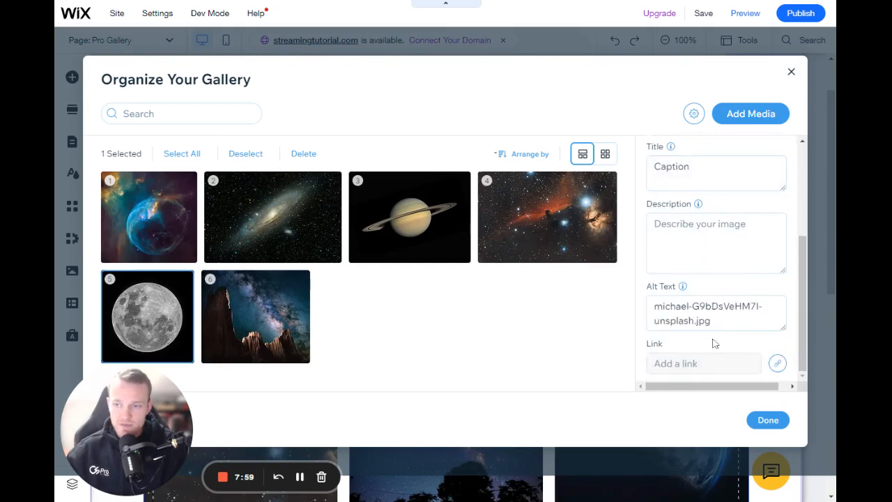
pyautogui.click(735, 323)
pyautogui.moveTo(724, 322); pyautogui.dragTo(653, 306)
pyautogui.click(709, 344)
pyautogui.scroll(3, 640, 342)
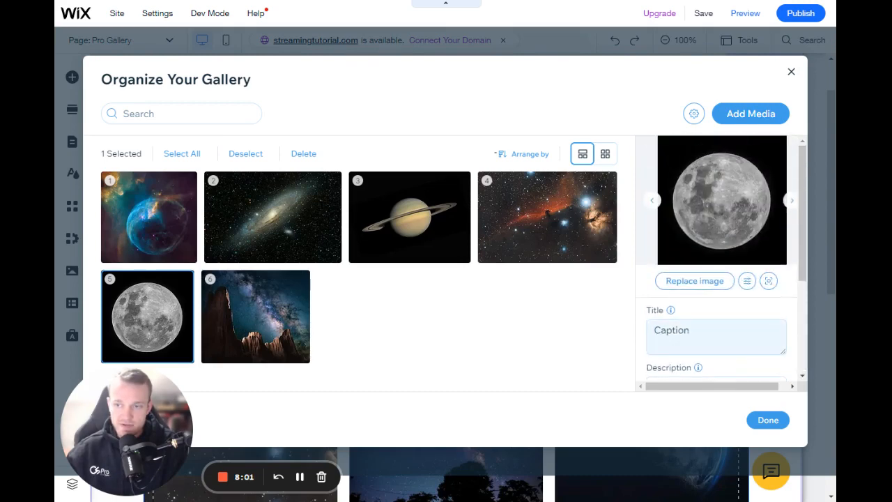
# Step: Check the titles of the rock formation, red nebula, Saturn, galaxy and blue nebula pictures by selecting them in turn
pyautogui.click(255, 314)
pyautogui.click(556, 214)
pyautogui.click(412, 217)
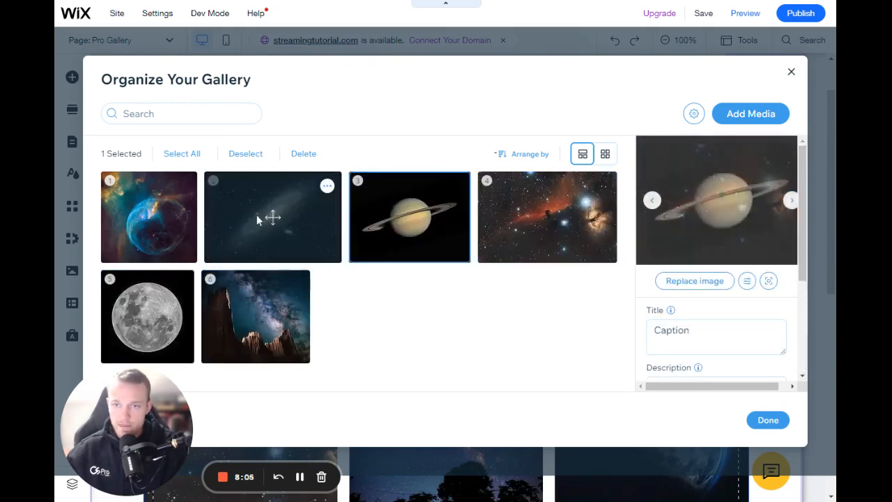
pyautogui.click(256, 215)
pyautogui.click(192, 216)
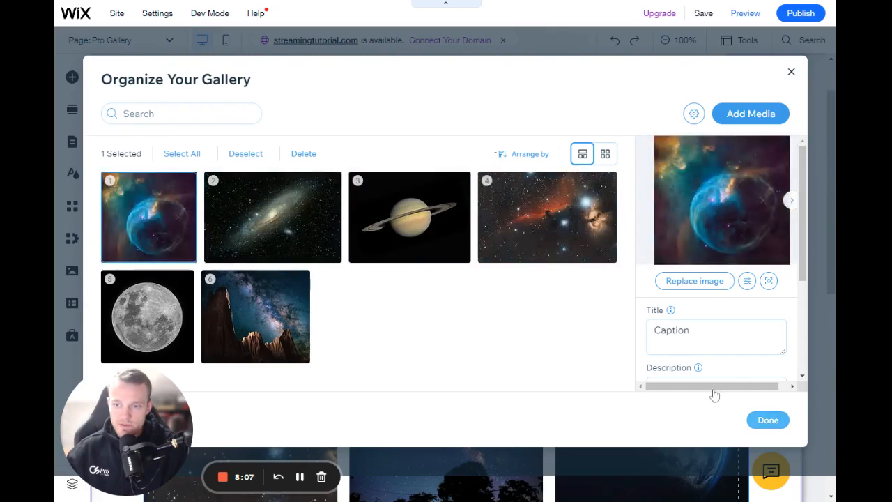
# Step: Finish organizing the gallery media and review the pictures and their titles on the Pro Gallery page
pyautogui.click(768, 420)
pyautogui.scroll(-3, 657, 335)
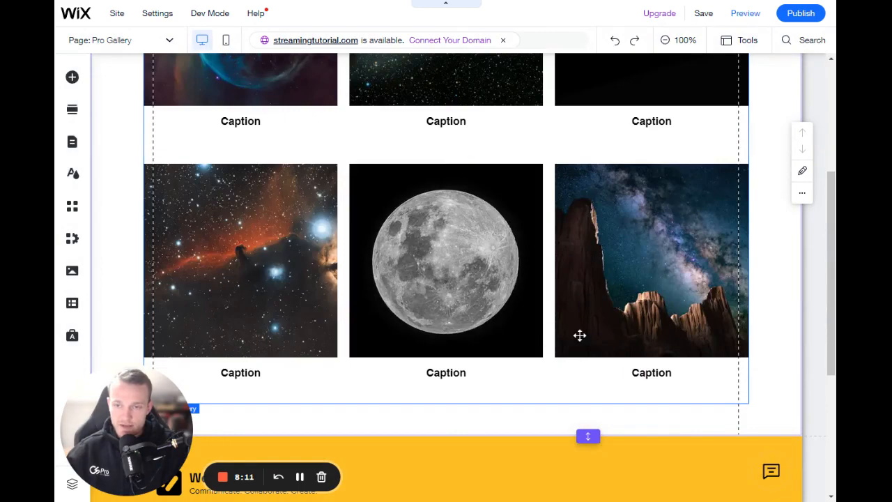
pyautogui.scroll(4, 579, 335)
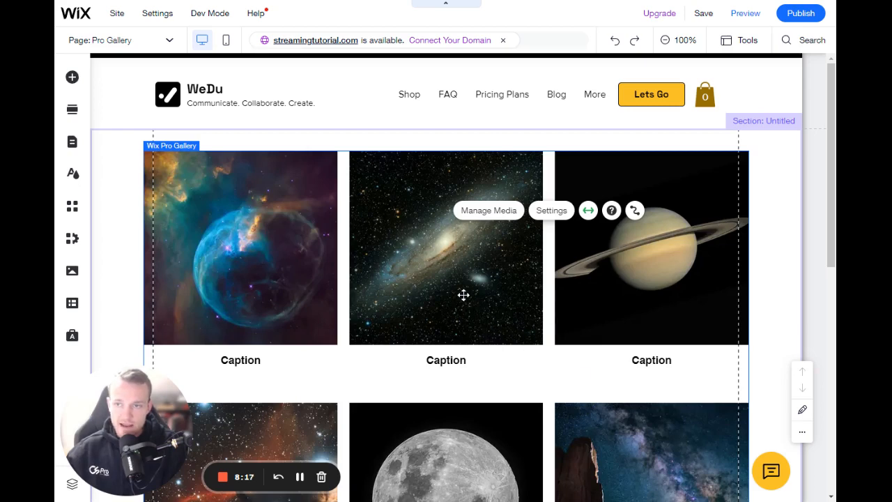
# Step: Switch from the Pro Gallery page to the Home page and go to the strip with the space column backgrounds
pyautogui.click(73, 142)
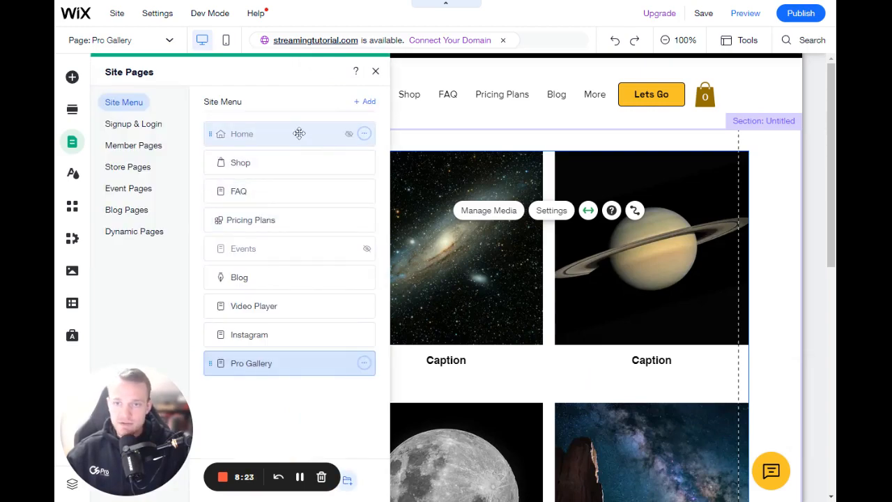
pyautogui.click(308, 133)
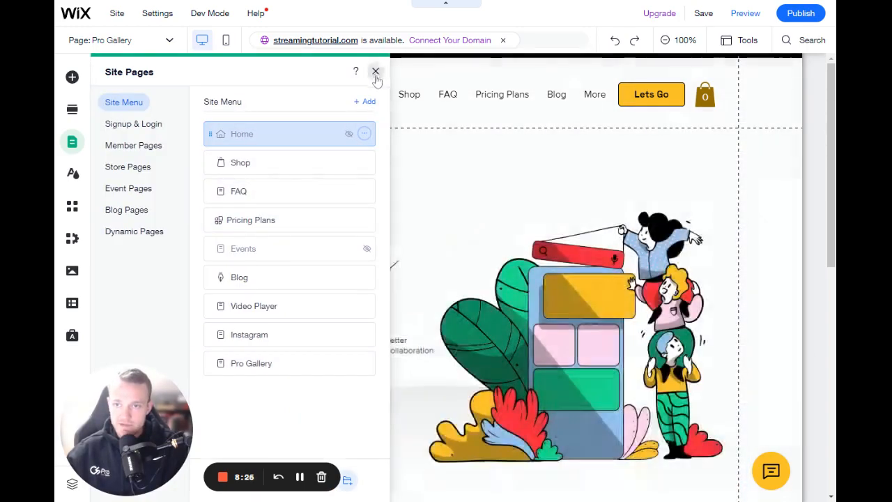
pyautogui.click(375, 75)
pyautogui.scroll(-3, 430, 301)
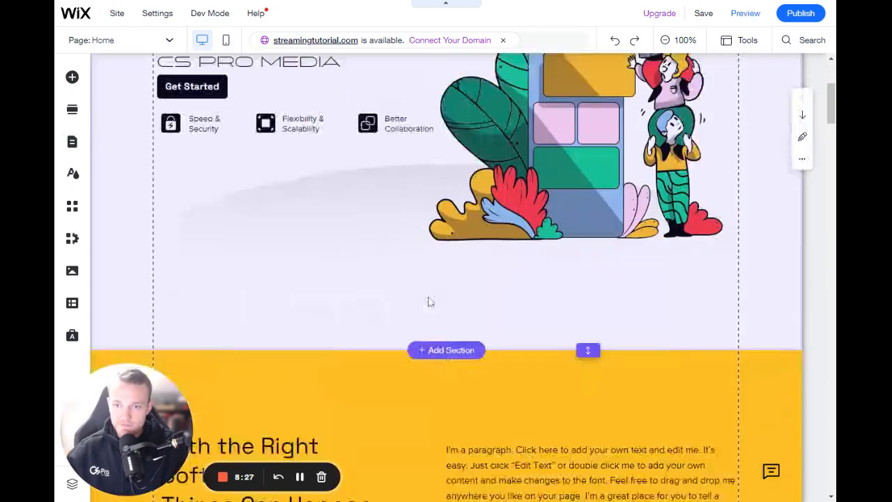
pyautogui.scroll(-10, 430, 301)
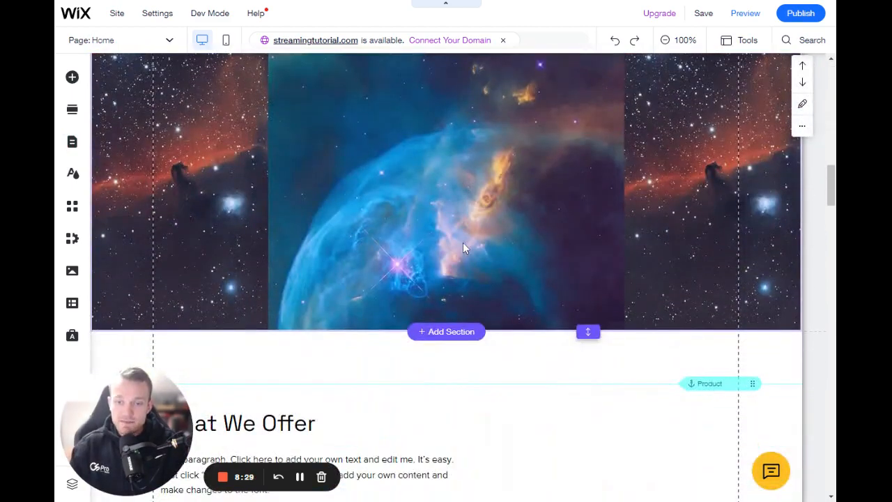